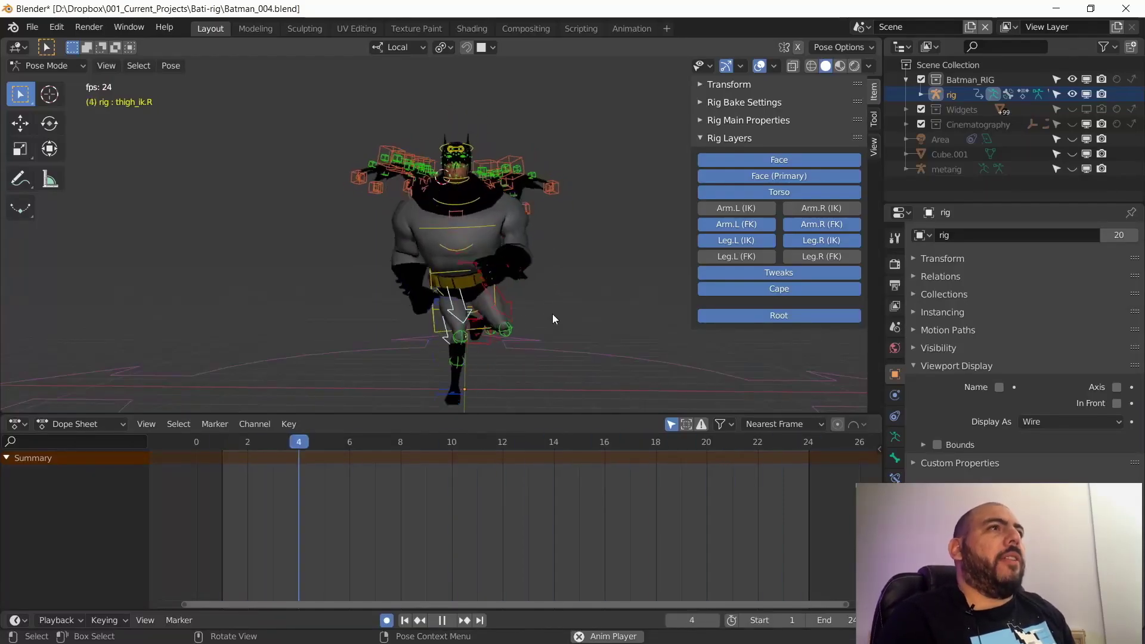
# Step: Stop the run animation playback and examine the character rig from the side and the front
pyautogui.moveTo(604, 204); pyautogui.dragTo(500, 357, button='middle')
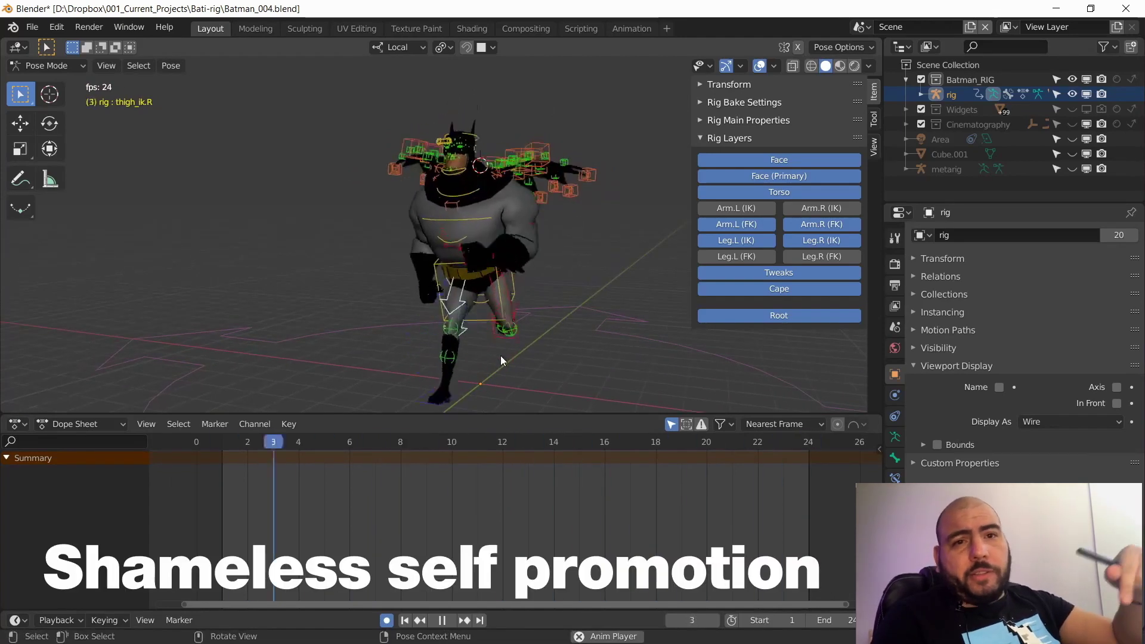
pyautogui.moveTo(603, 260); pyautogui.dragTo(532, 281, button='middle')
pyautogui.press('Escape')
pyautogui.moveTo(538, 320); pyautogui.dragTo(584, 254, button='middle')
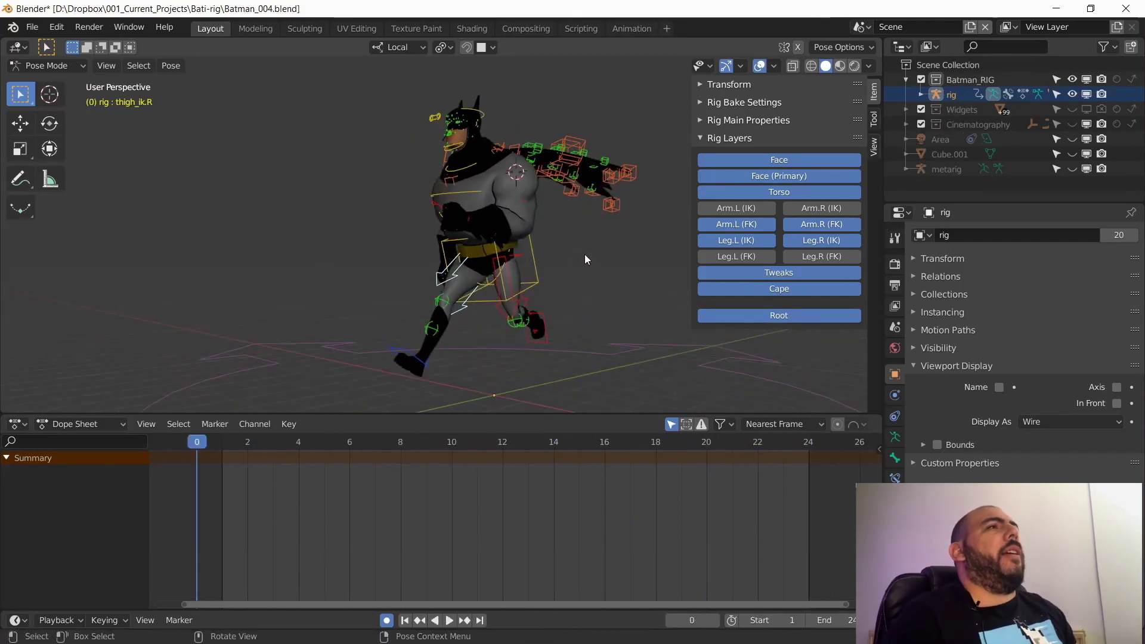
pyautogui.moveTo(458, 285); pyautogui.dragTo(545, 250, button='middle')
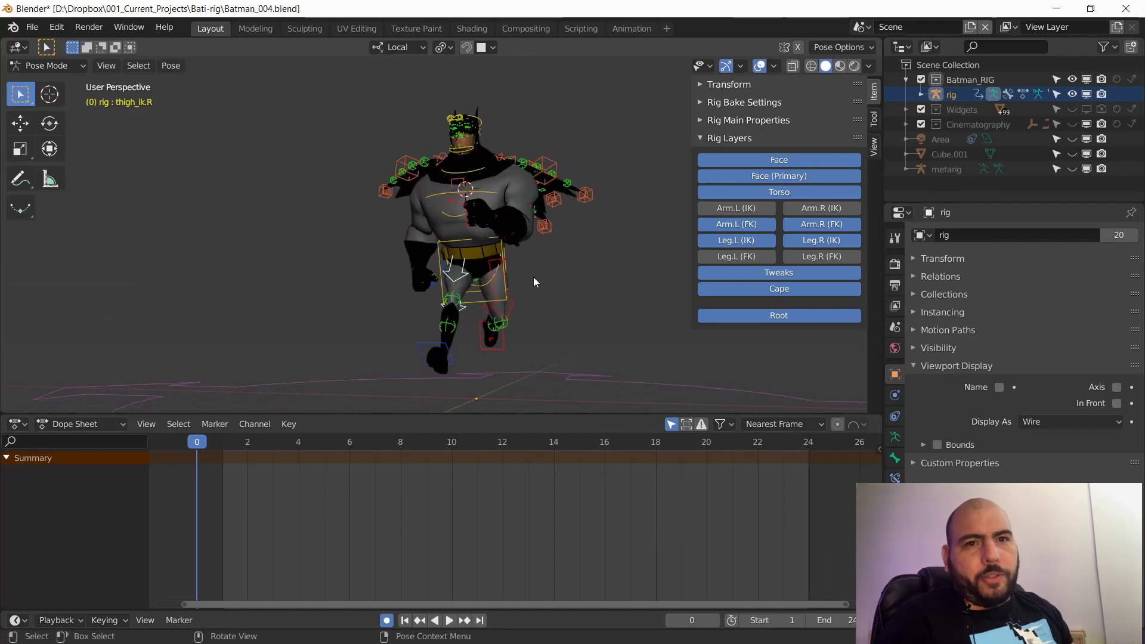
pyautogui.moveTo(524, 281); pyautogui.dragTo(560, 280, button='middle')
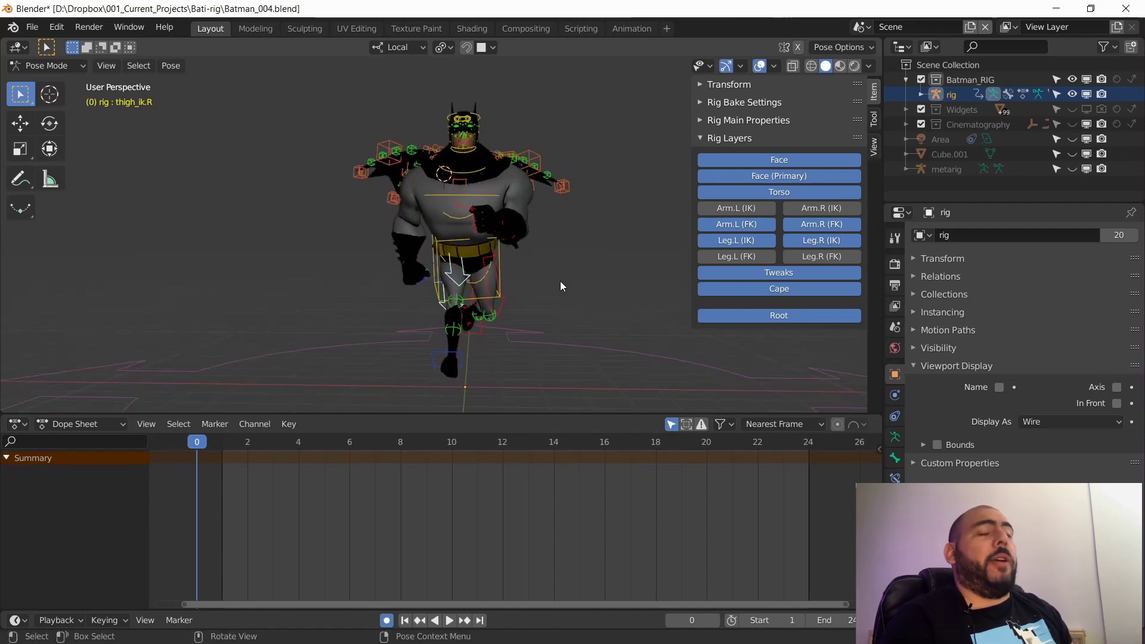
pyautogui.press('a')
pyautogui.hotkey('alt', 'r')
pyautogui.hotkey('alt', 'g')
pyautogui.hotkey('ctrl', 'z')
pyautogui.hotkey('ctrl', 'z')
pyautogui.hotkey('ctrl', 'z')
# Step: Turn off auto keying and clear the rotation and location of all rig controls to restore the rest pose
pyautogui.click(386, 620)
pyautogui.press('a')
pyautogui.hotkey('alt', 'r')
pyautogui.hotkey('alt', 'g')
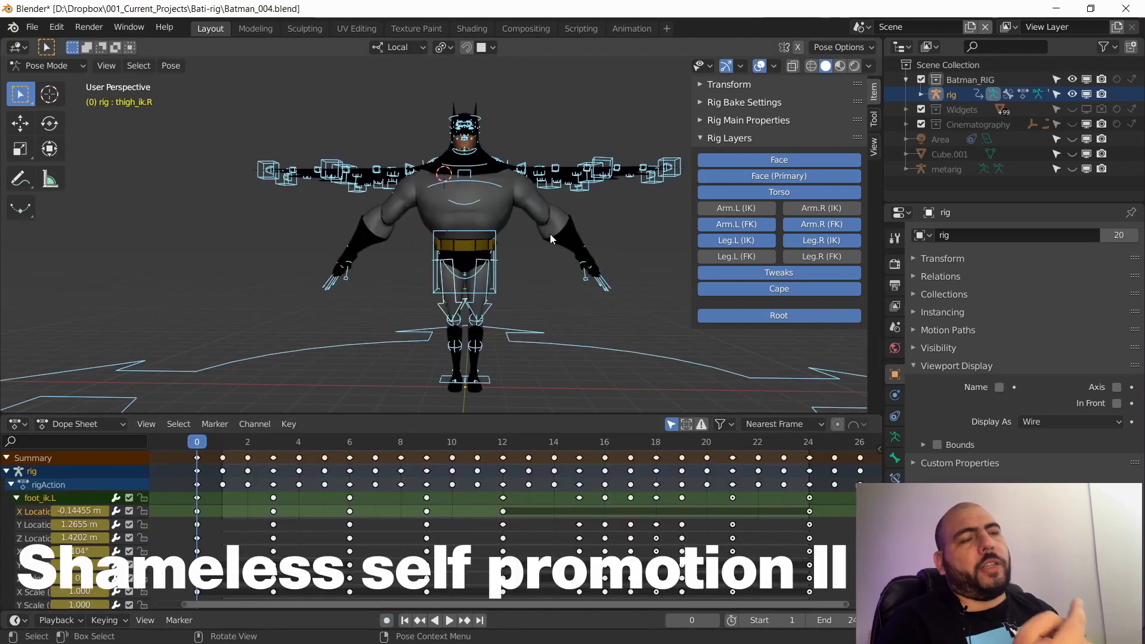
pyautogui.hotkey('ctrl', 'z')
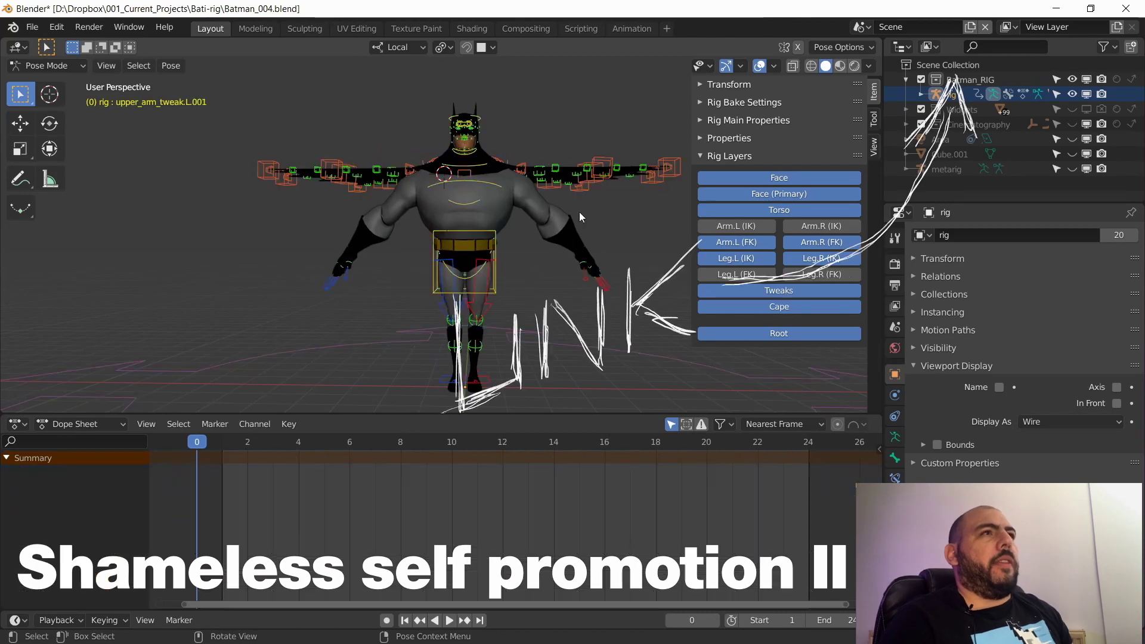
# Step: Hide the Tweaks rig layer and select the left upper arm FK control
pyautogui.hotkey('alt', 'z')
pyautogui.moveTo(563, 228); pyautogui.dragTo(543, 222, button='middle')
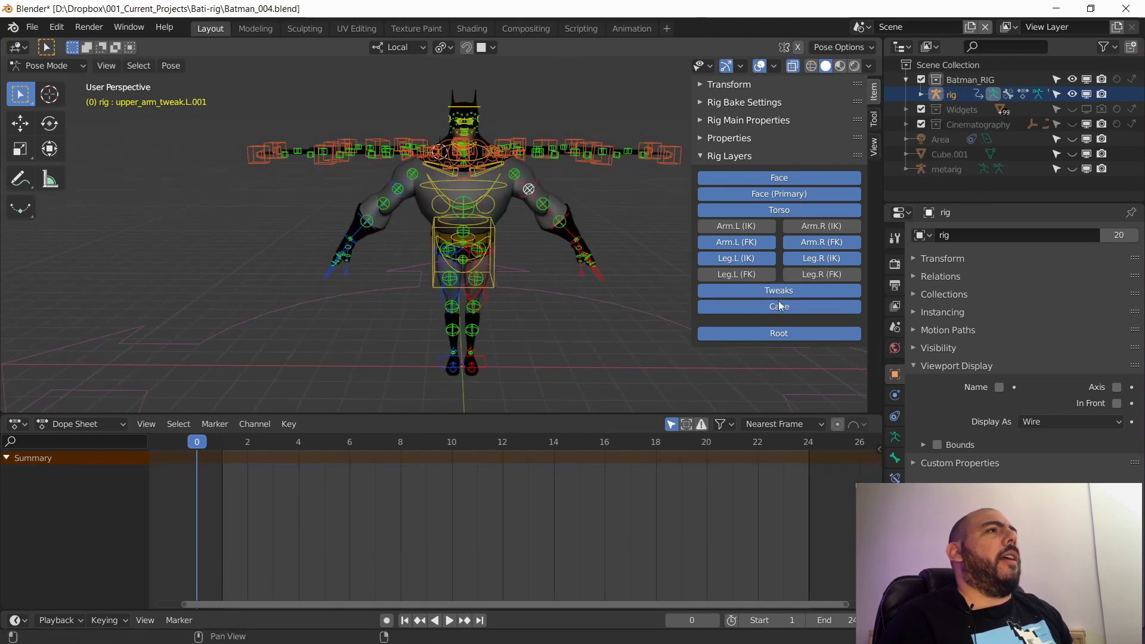
pyautogui.click(763, 290)
pyautogui.click(529, 191)
pyautogui.moveTo(518, 293)
pyautogui.mouseDown(button='middle')
pyautogui.moveTo(521, 275)
pyautogui.moveTo(553, 274)
pyautogui.moveTo(518, 293)
pyautogui.mouseUp(button='middle')
pyautogui.hotkey('alt', 'z')
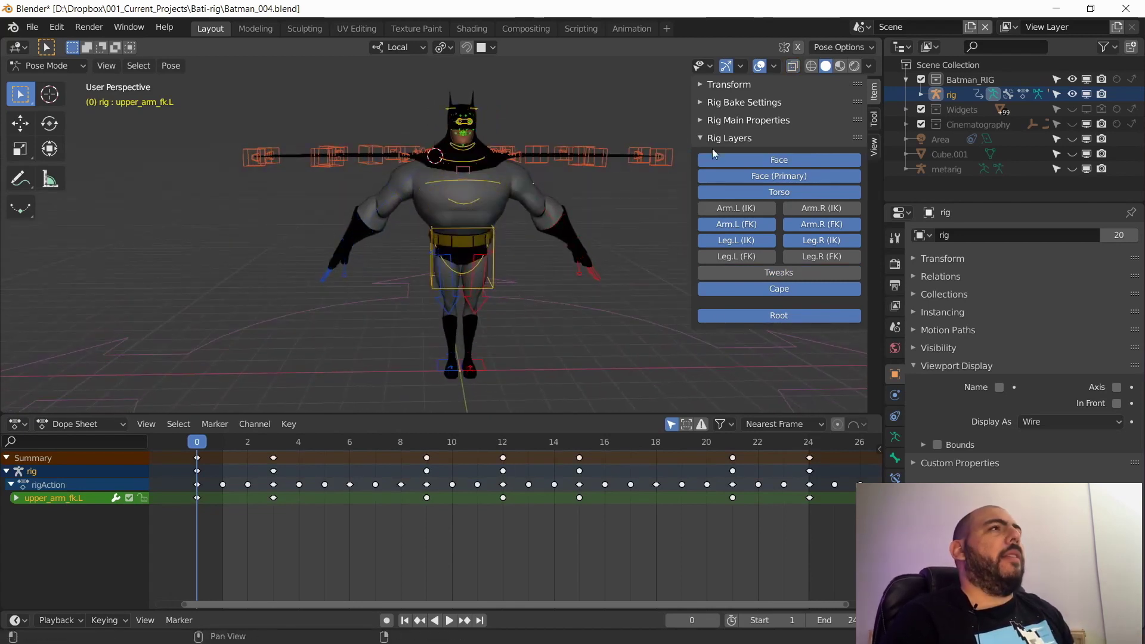
# Step: Enable X-axis mirroring and rotate the left arm's controls so both arms pose symmetrically
pyautogui.click(798, 47)
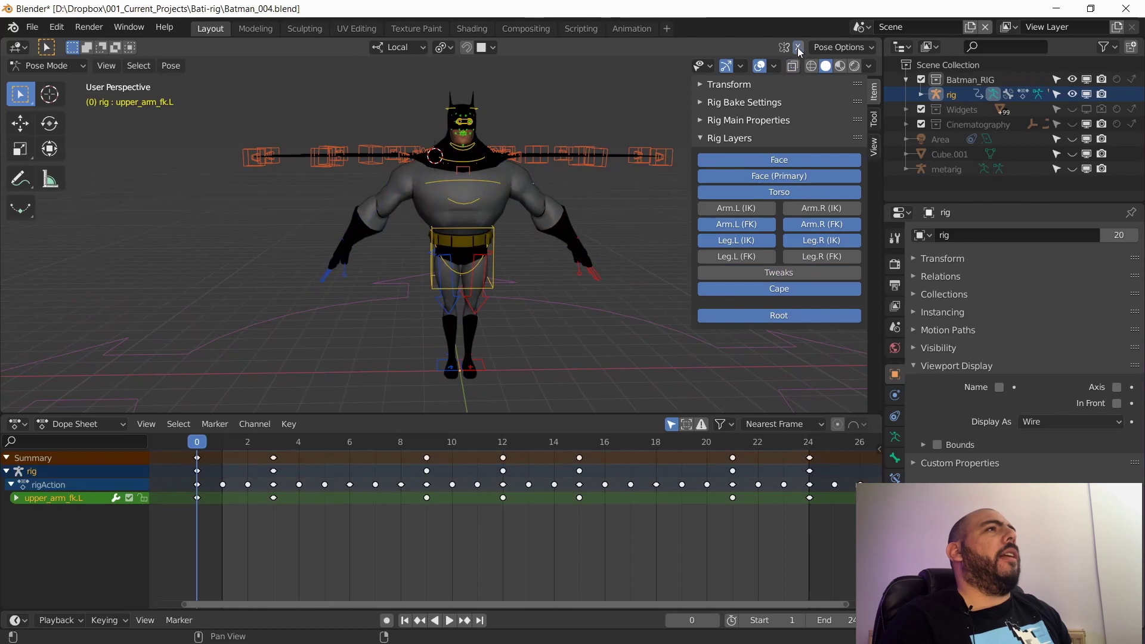
pyautogui.press('r')
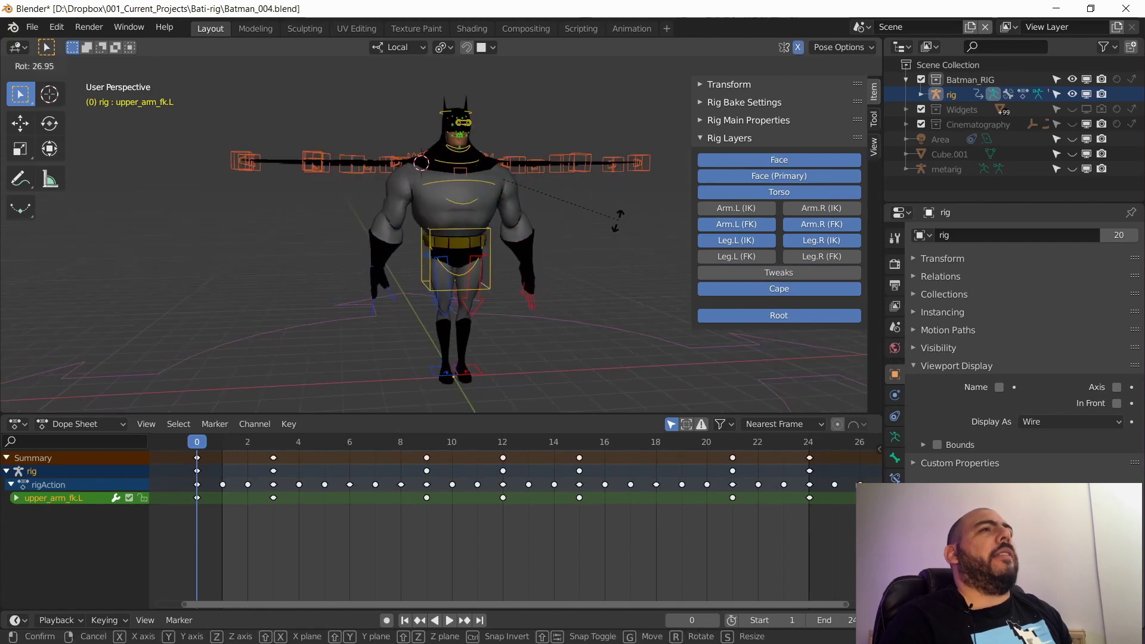
pyautogui.click(633, 173)
pyautogui.moveTo(630, 178); pyautogui.dragTo(659, 252, button='middle')
pyautogui.click(580, 247)
pyautogui.press('r')
pyautogui.click(545, 349)
# Step: Scale the left index finger master control with X-axis mirroring on
pyautogui.click(538, 246)
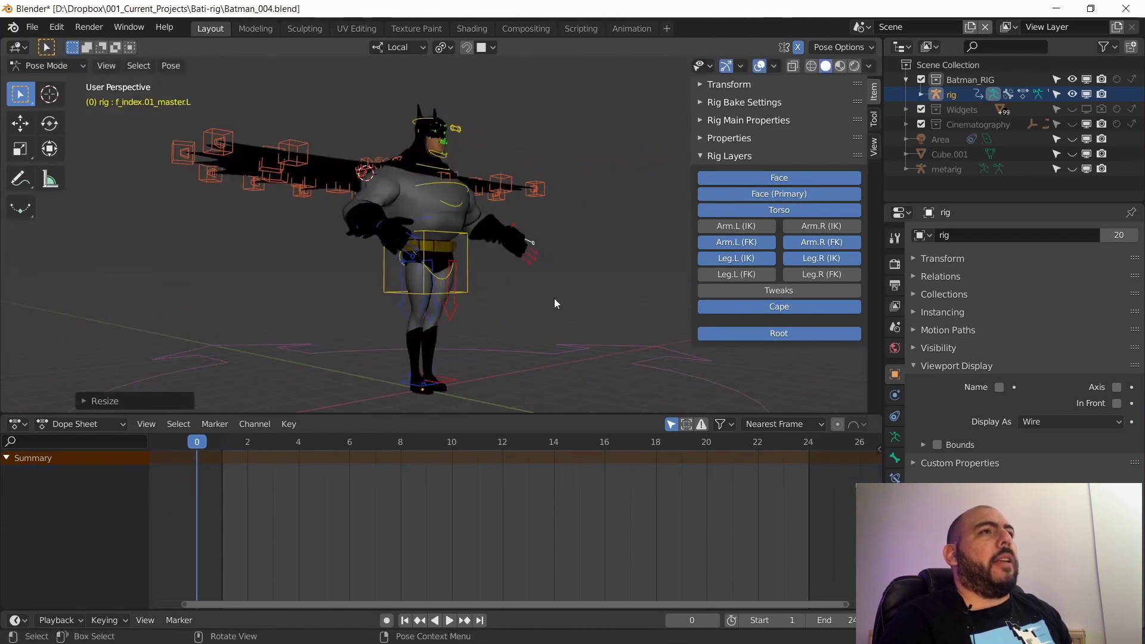
pyautogui.press('s')
pyautogui.click(548, 322)
pyautogui.moveTo(547, 322); pyautogui.dragTo(530, 266, button='middle')
# Step: Rotate the left arm's FK controls further, including the forearm, and undo the last rotation
pyautogui.click(519, 216)
pyautogui.press('r')
pyautogui.click(573, 263)
pyautogui.click(531, 233)
pyautogui.press('r')
pyautogui.click(547, 266)
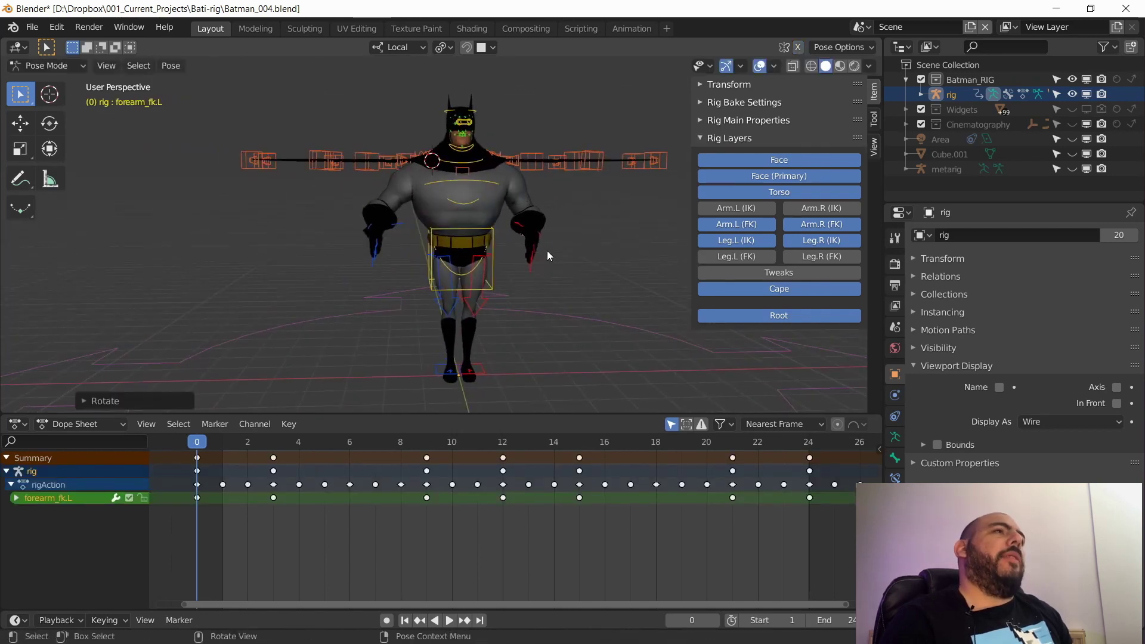
pyautogui.hotkey('ctrl', 'z')
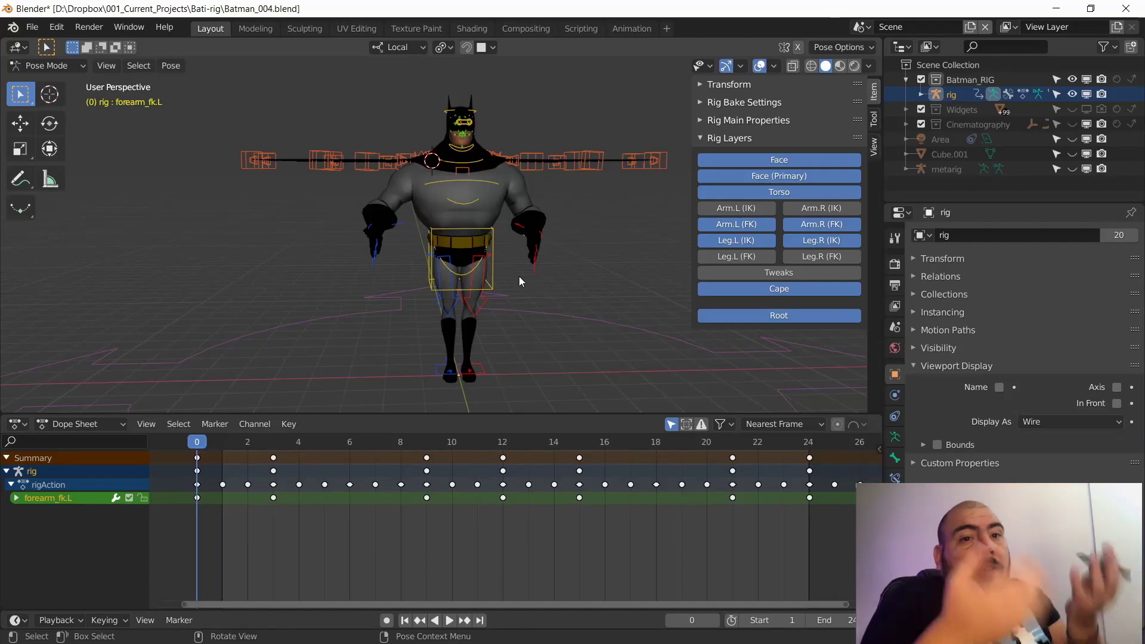
# Step: Play the animation briefly to bring back the keyed running pose at frame 0 and view it from the front
pyautogui.moveTo(519, 277); pyautogui.dragTo(610, 191, button='middle')
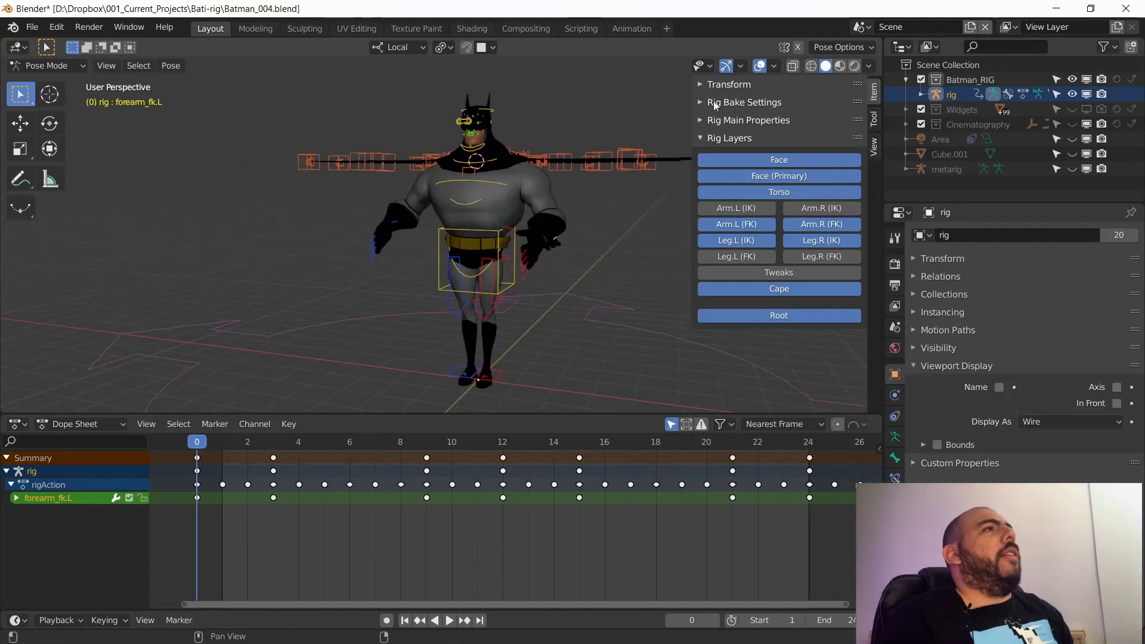
pyautogui.moveTo(553, 238); pyautogui.dragTo(512, 280, button='middle')
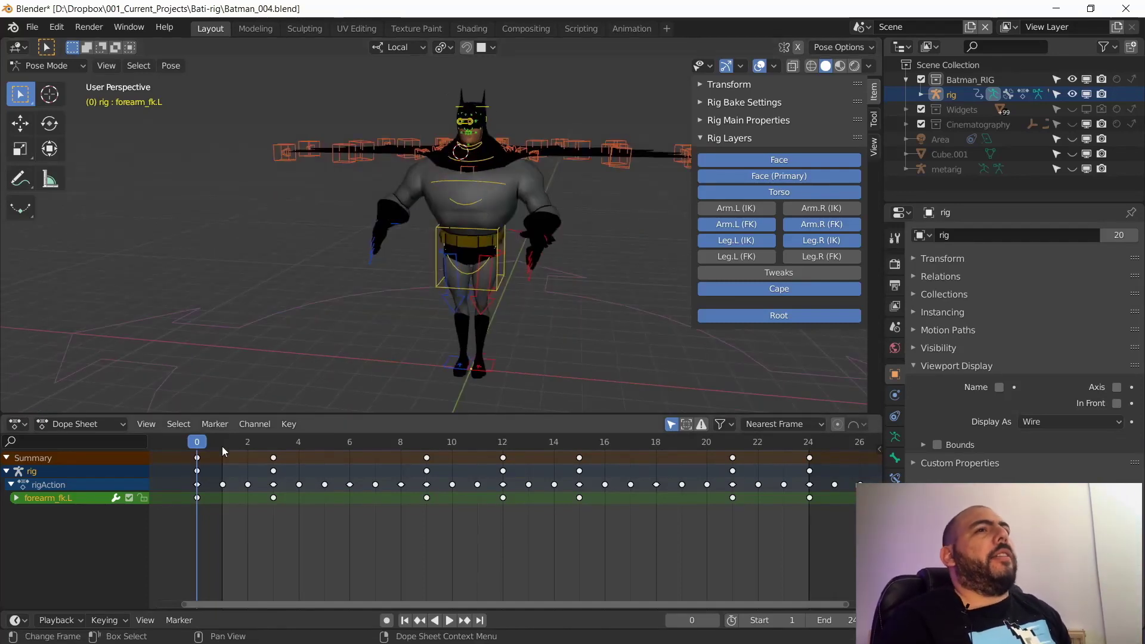
pyautogui.press('space')
pyautogui.press('space')
pyautogui.moveTo(362, 305); pyautogui.dragTo(427, 242, button='middle')
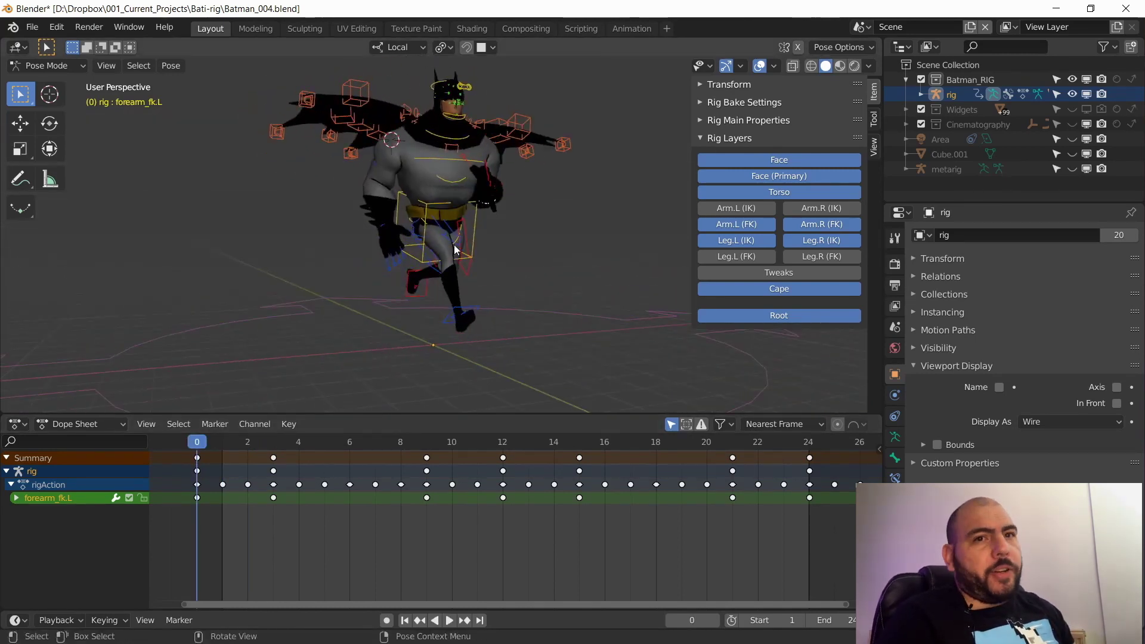
pyautogui.moveTo(454, 249); pyautogui.dragTo(464, 301, button='middle')
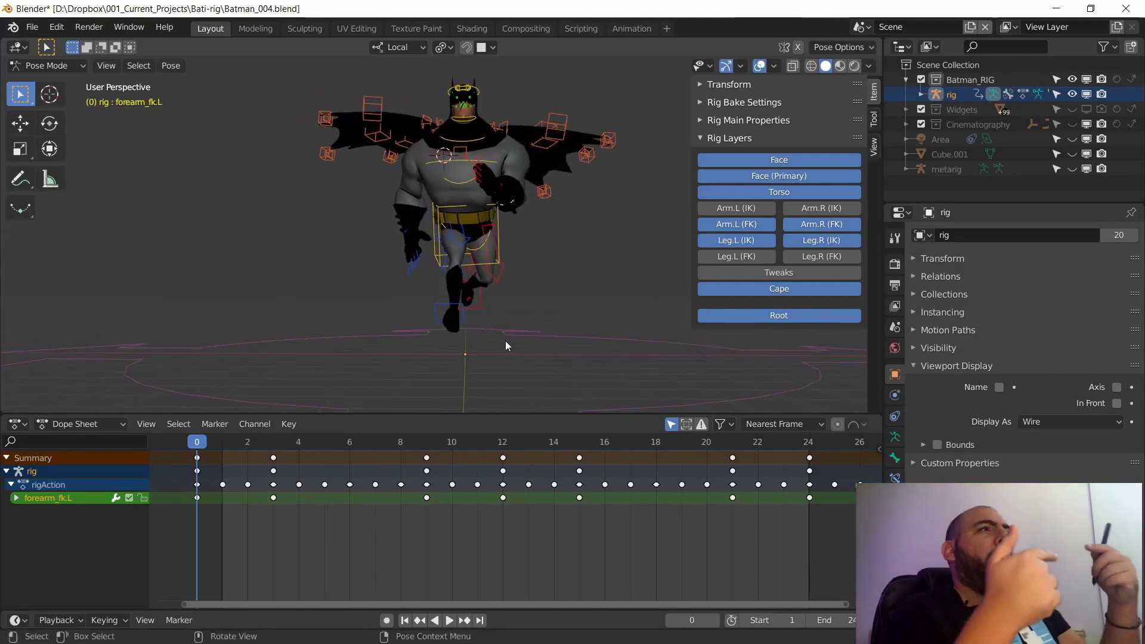
# Step: Try to move the right foot IK control in the running pose with X-axis mirroring on
pyautogui.click(448, 313)
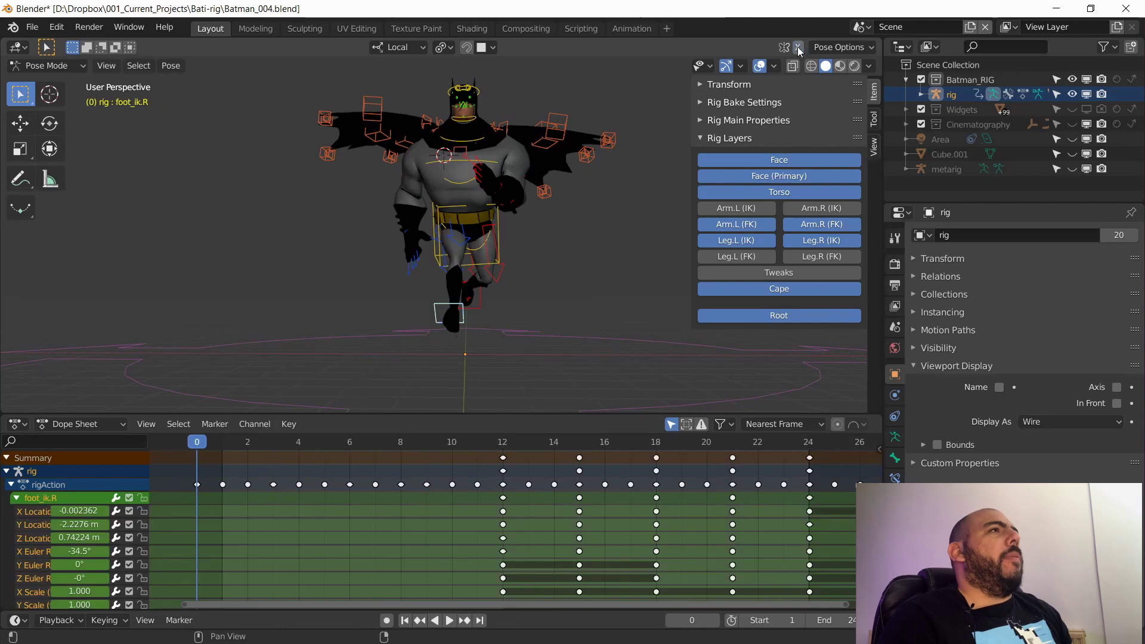
pyautogui.press('g')
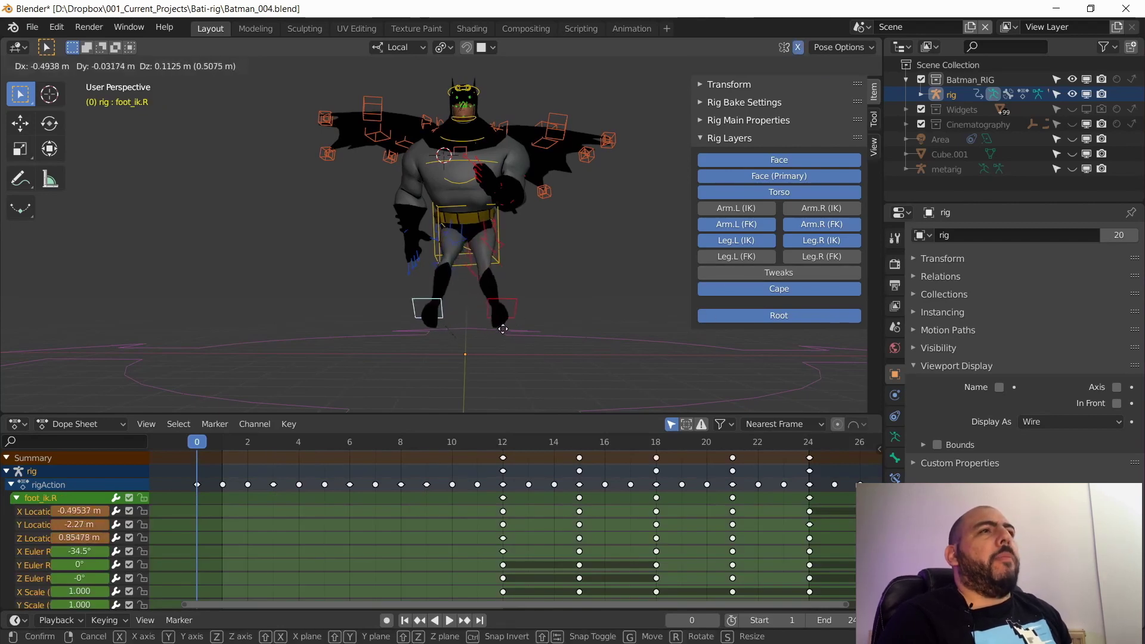
pyautogui.click(506, 356)
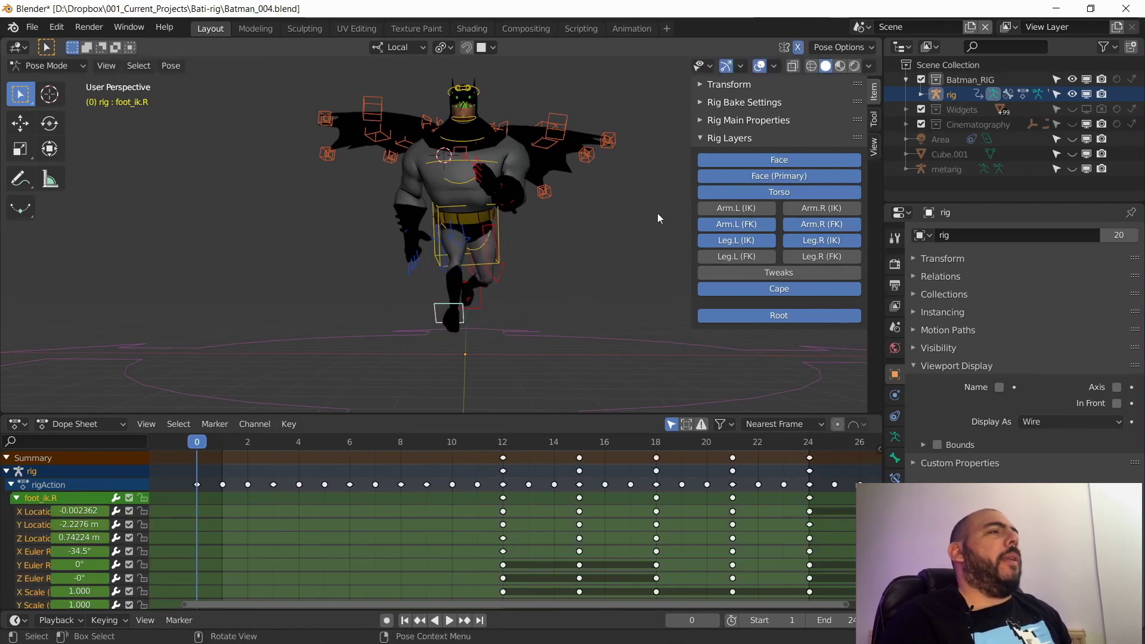
# Step: Activate the Move tool and shift the right foot IK control along its local X axis
pyautogui.click(835, 46)
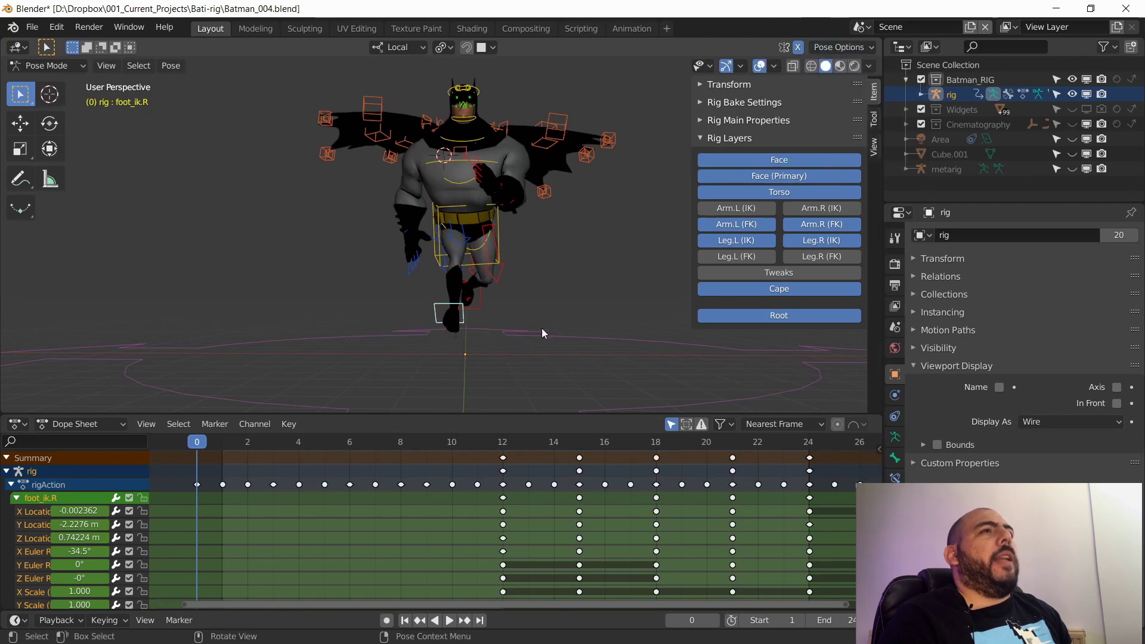
pyautogui.click(21, 123)
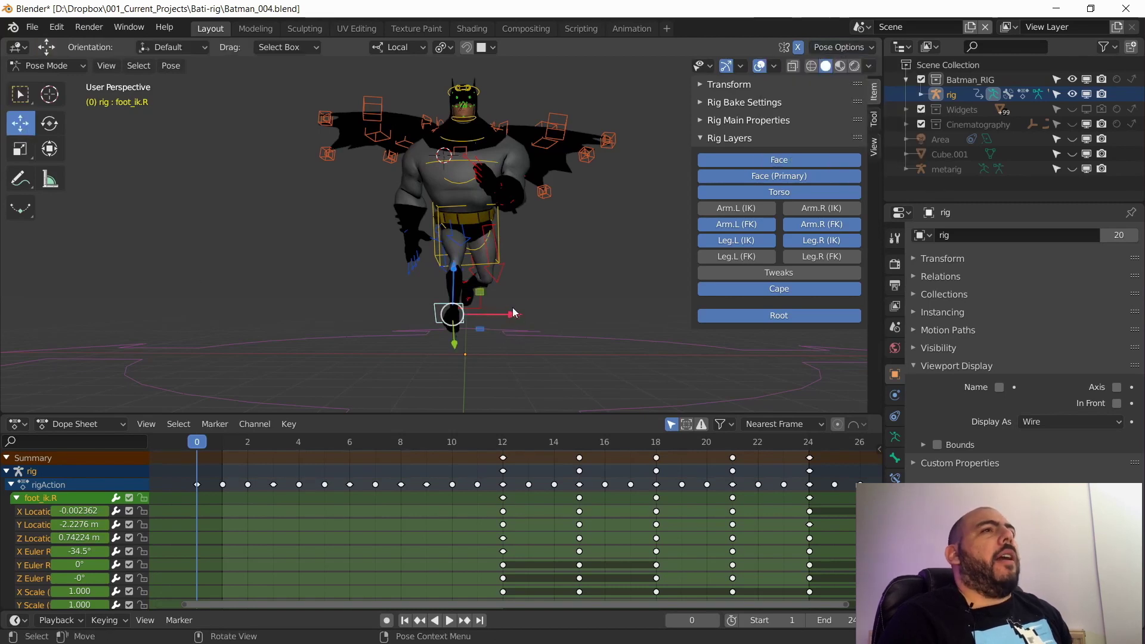
pyautogui.moveTo(517, 317); pyautogui.dragTo(526, 317)
pyautogui.moveTo(526, 317); pyautogui.dragTo(441, 360, button='middle')
pyautogui.moveTo(517, 317); pyautogui.dragTo(504, 317)
pyautogui.moveTo(478, 376); pyautogui.dragTo(508, 377, button='middle')
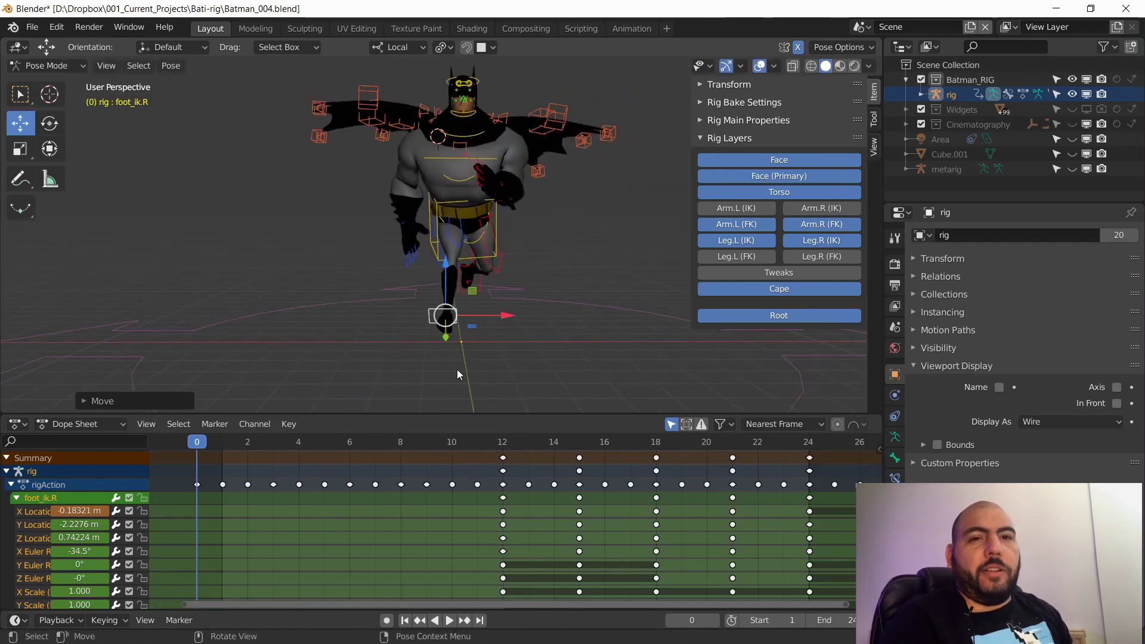
pyautogui.moveTo(461, 361); pyautogui.dragTo(494, 339, button='middle')
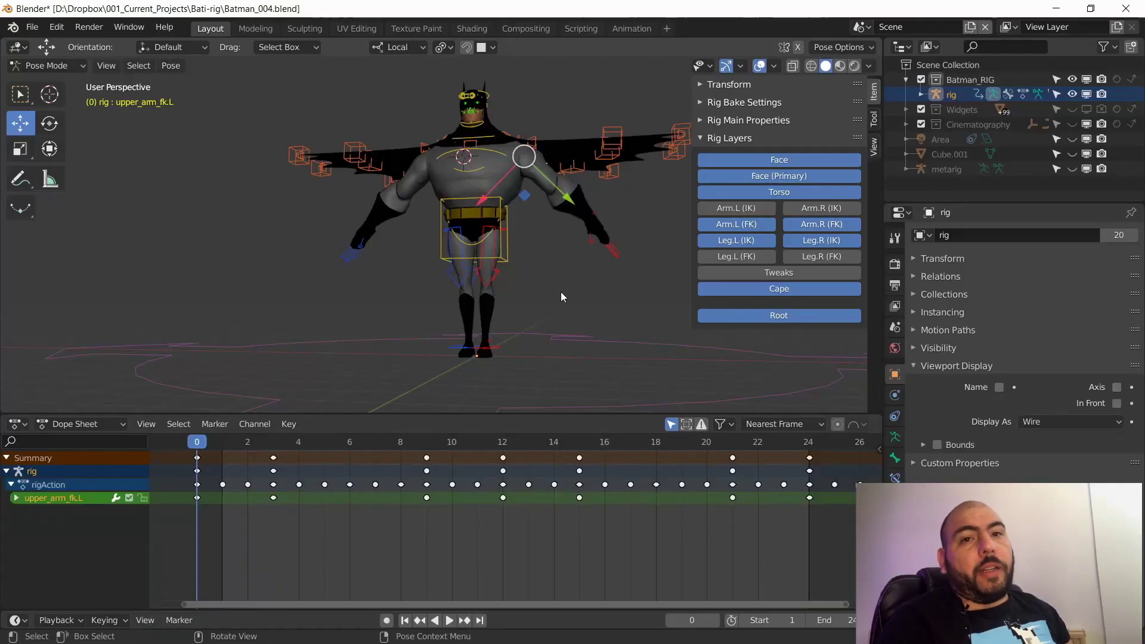
# Step: Rotate the left upper arm FK control so the arm hangs down beside the body
pyautogui.moveTo(560, 292); pyautogui.dragTo(640, 193, button='middle')
pyautogui.press('r')
pyautogui.click(600, 264)
pyautogui.moveTo(551, 263); pyautogui.dragTo(478, 263, button='middle')
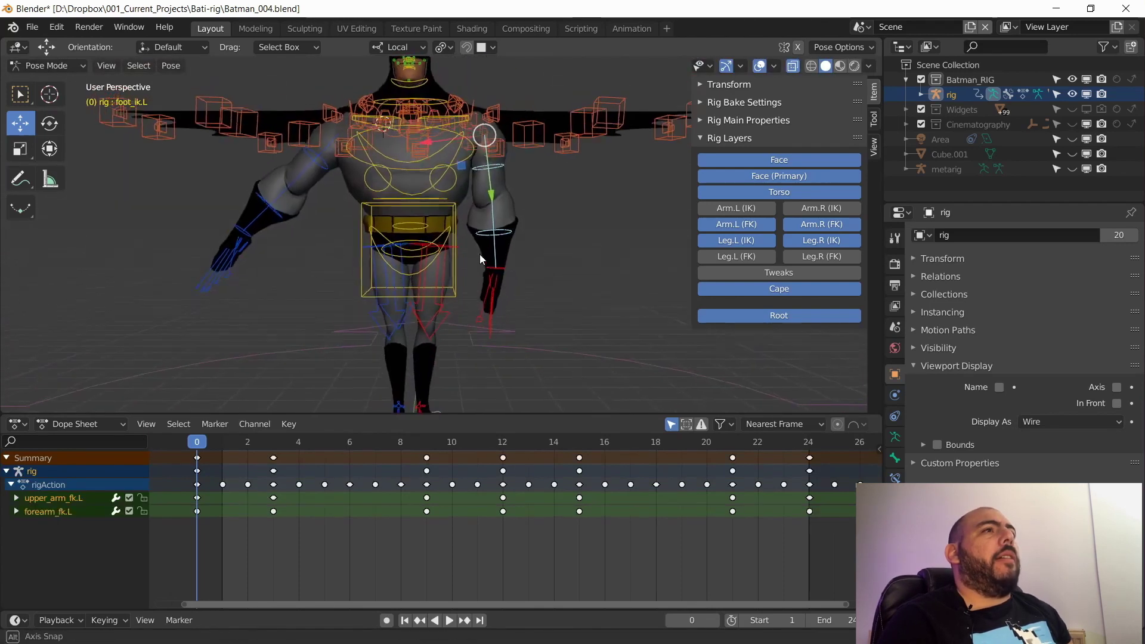
pyautogui.moveTo(479, 254); pyautogui.dragTo(471, 285, button='middle')
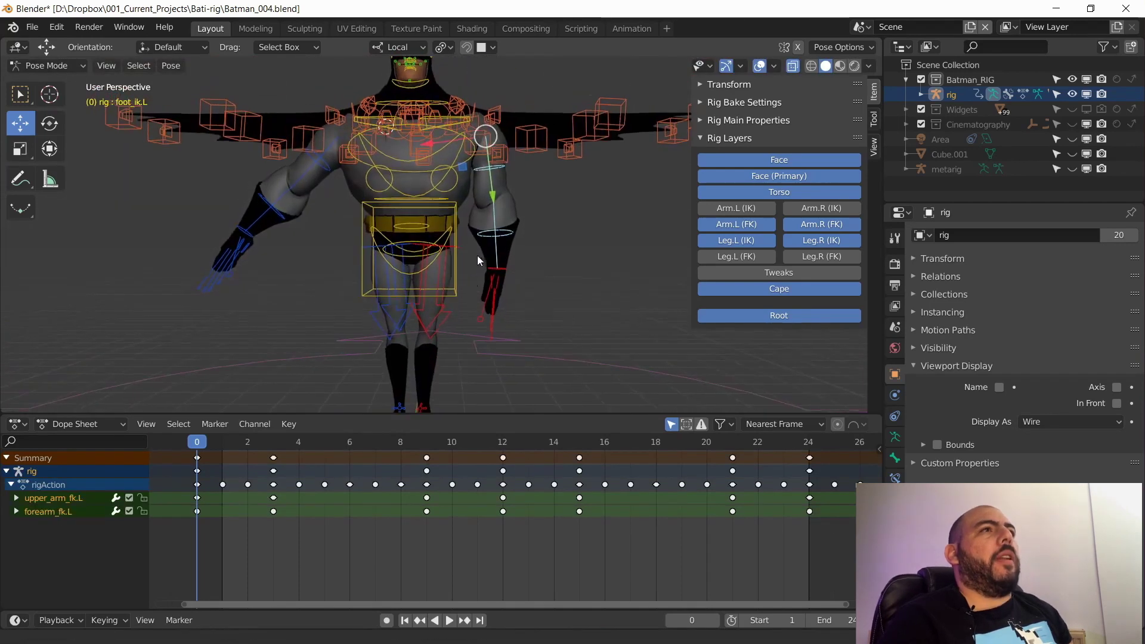
# Step: Select the left hand FK and left foot IK controls and extend the selection to all their grouped controls
pyautogui.keyDown('shift'); pyautogui.moveTo(461, 377); pyautogui.dragTo(482, 299, button='middle'); pyautogui.keyUp('shift')
pyautogui.click(513, 220)
pyautogui.click(514, 199)
pyautogui.keyDown('shift'); pyautogui.click(477, 351); pyautogui.keyUp('shift')
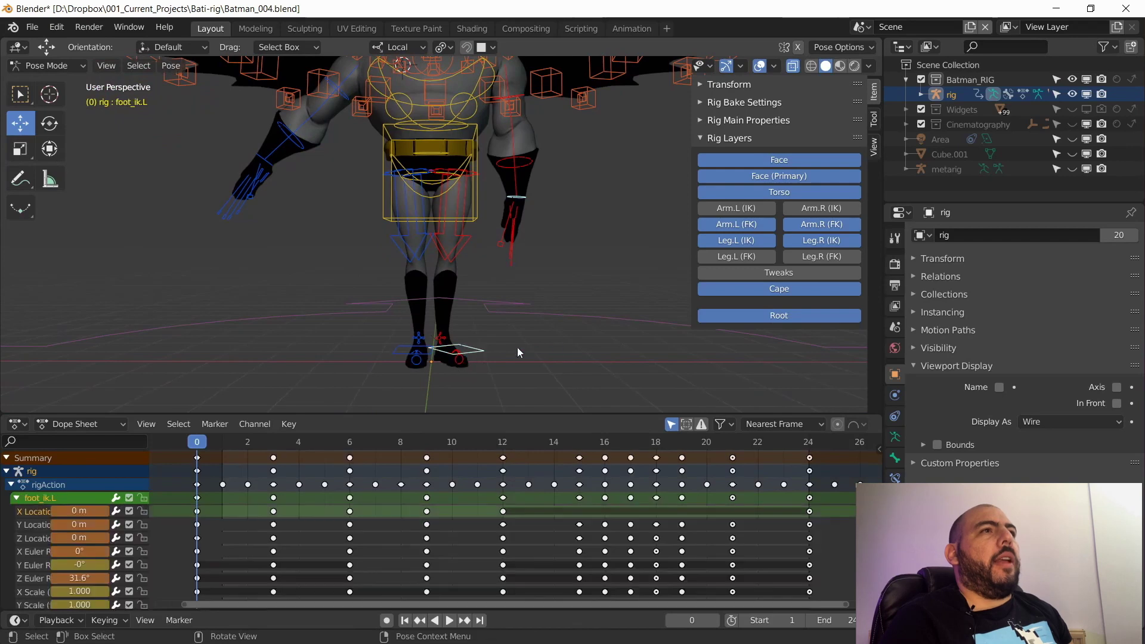
pyautogui.hotkey('shift', 'g')
pyautogui.click(589, 216)
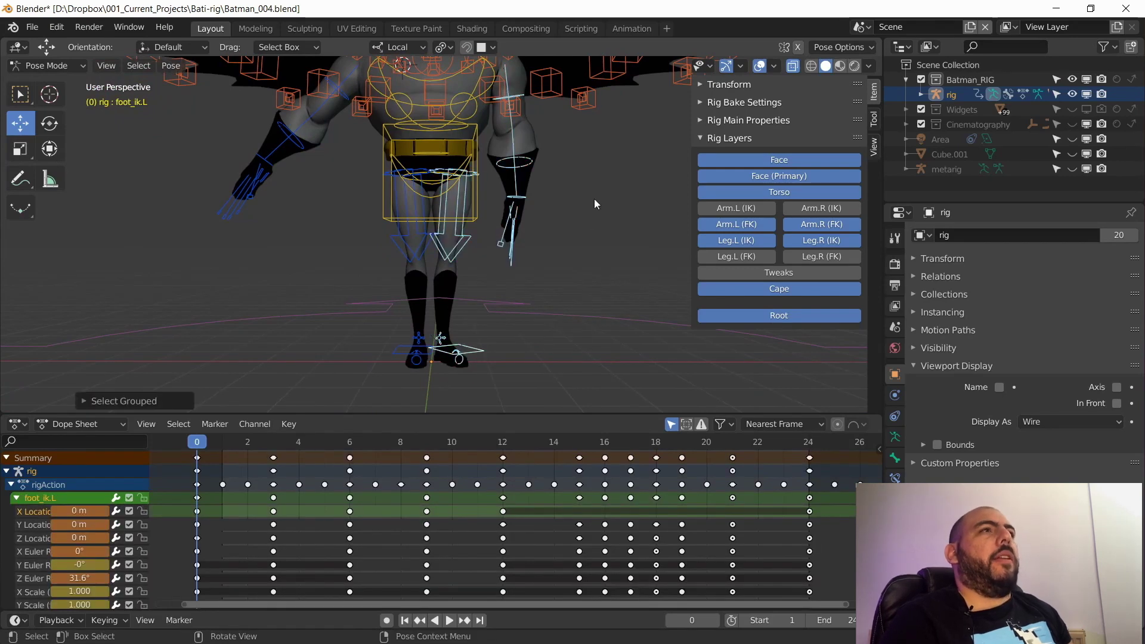
# Step: Copy the pose of the selected left-side controls and paste it on frame 12
pyautogui.scroll(-3, 589, 216)
pyautogui.moveTo(515, 162); pyautogui.dragTo(495, 277, button='middle')
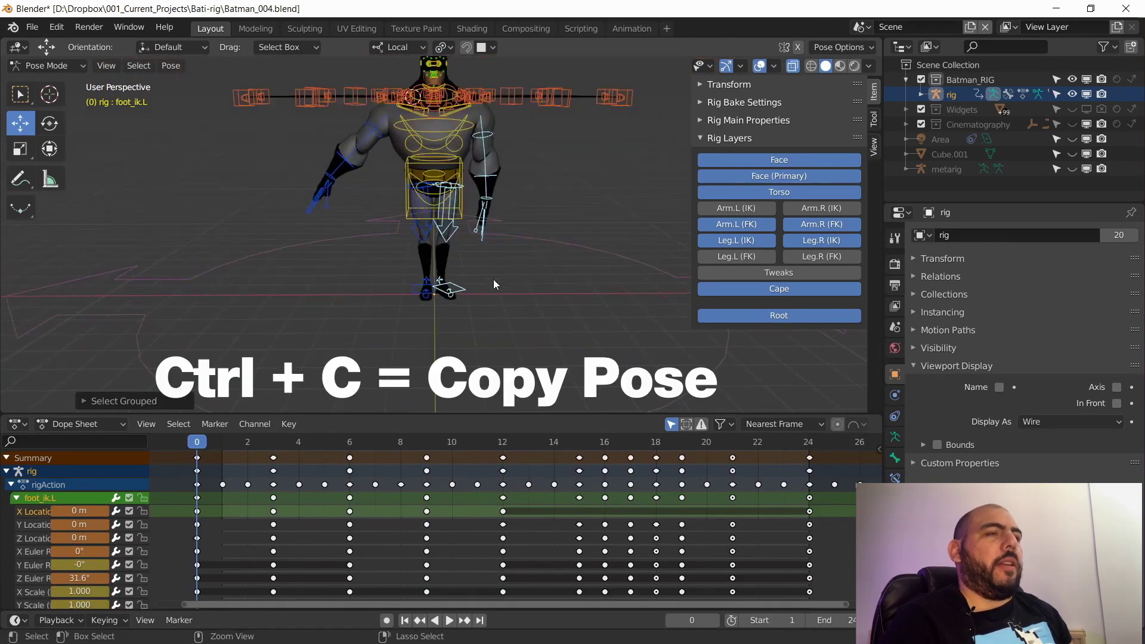
pyautogui.hotkey('ctrl', 'c')
pyautogui.moveTo(248, 447); pyautogui.dragTo(474, 423)
pyautogui.hotkey('ctrl', 'v')
pyautogui.moveTo(511, 314); pyautogui.dragTo(495, 370, button='middle')
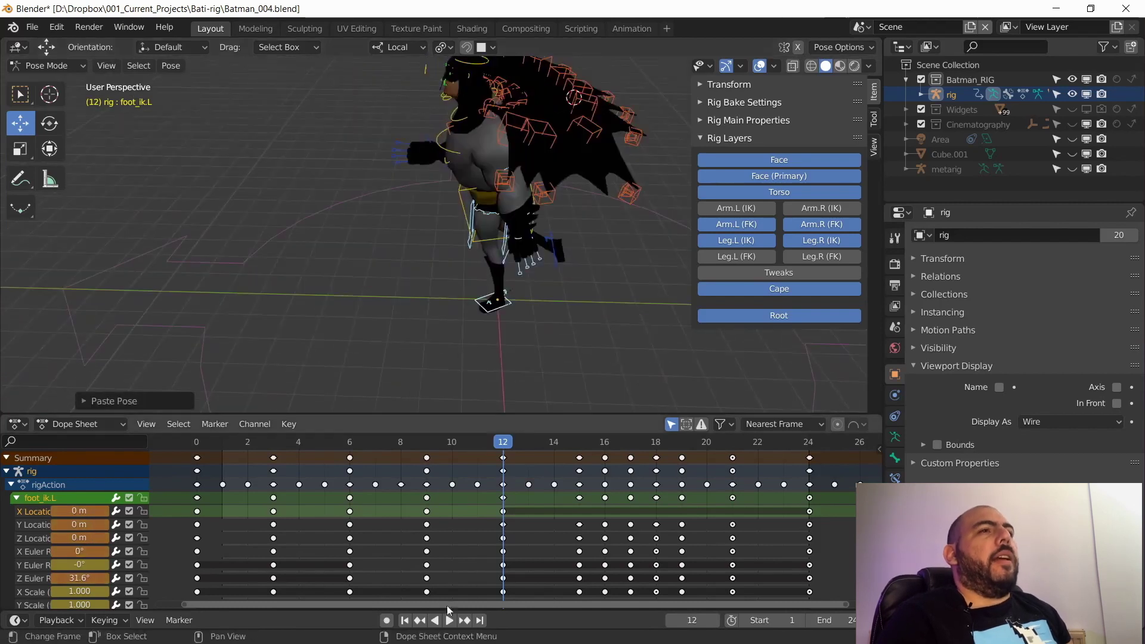
# Step: Discard the unkeyed pose by scrubbing the timeline, and paste the copied pose again on frame 12
pyautogui.moveTo(405, 334); pyautogui.dragTo(480, 334, button='middle')
pyautogui.moveTo(517, 481); pyautogui.dragTo(503, 430)
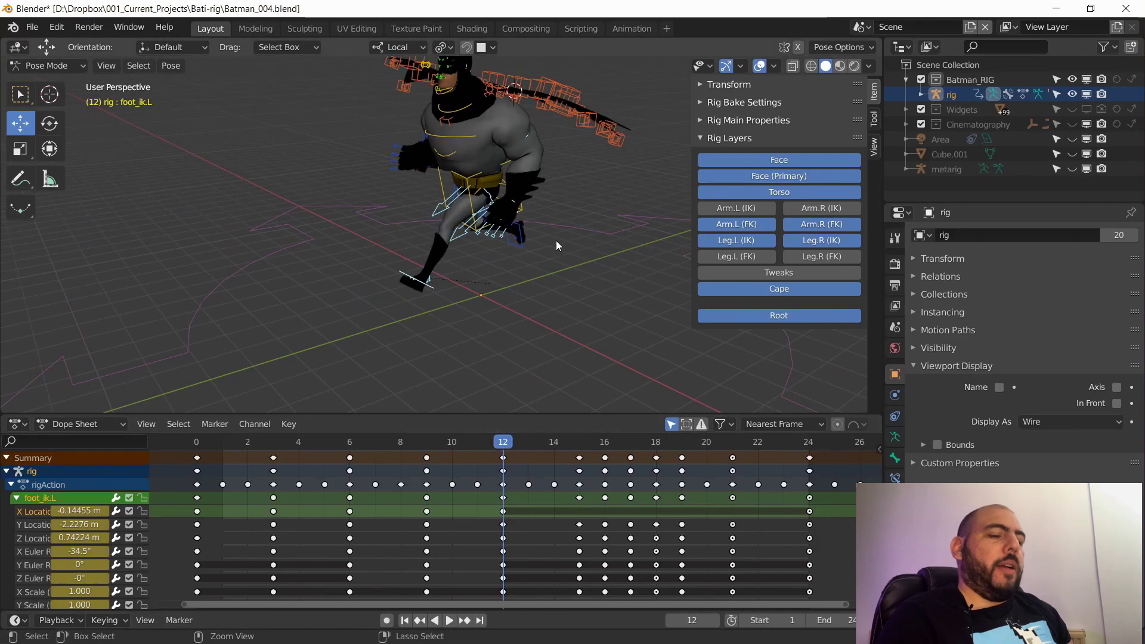
pyautogui.hotkey('ctrl', 'v')
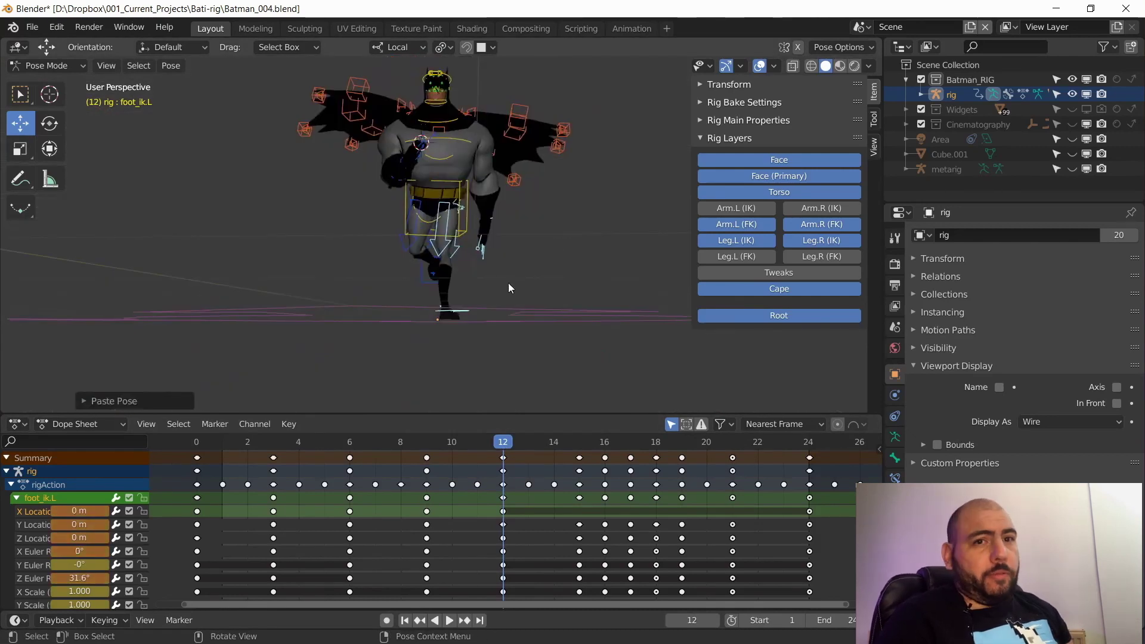
pyautogui.moveTo(477, 446); pyautogui.dragTo(503, 434)
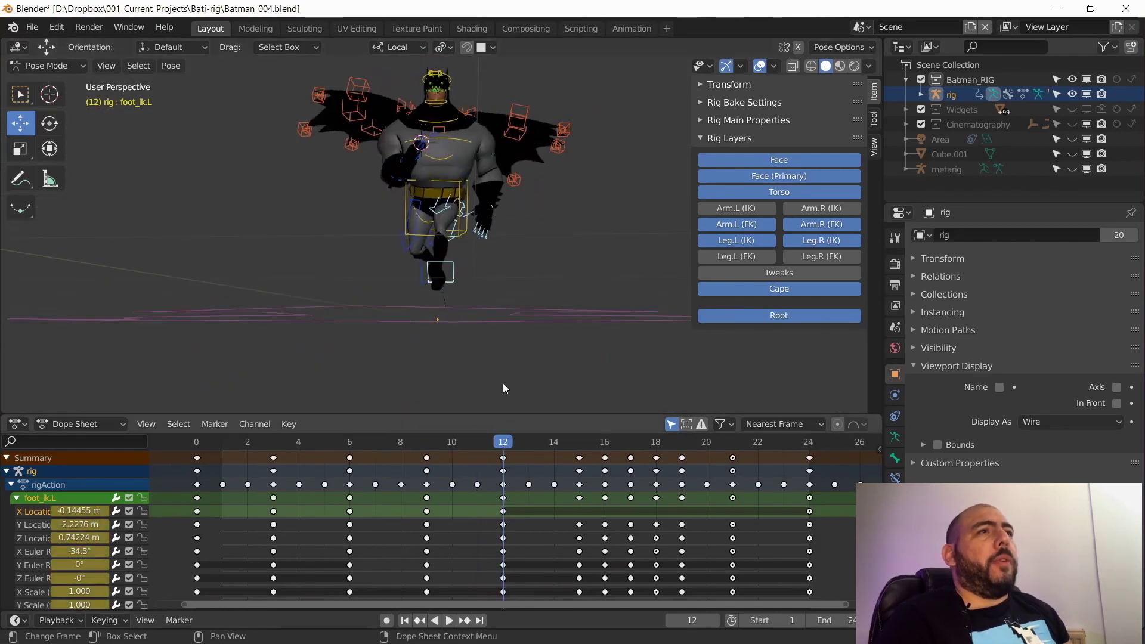
# Step: Go to frame 6 and paste the copied pose flipped onto the opposite side of the rig
pyautogui.press('space')
pyautogui.moveTo(605, 447); pyautogui.dragTo(358, 426)
pyautogui.moveTo(390, 394); pyautogui.dragTo(421, 208, button='middle')
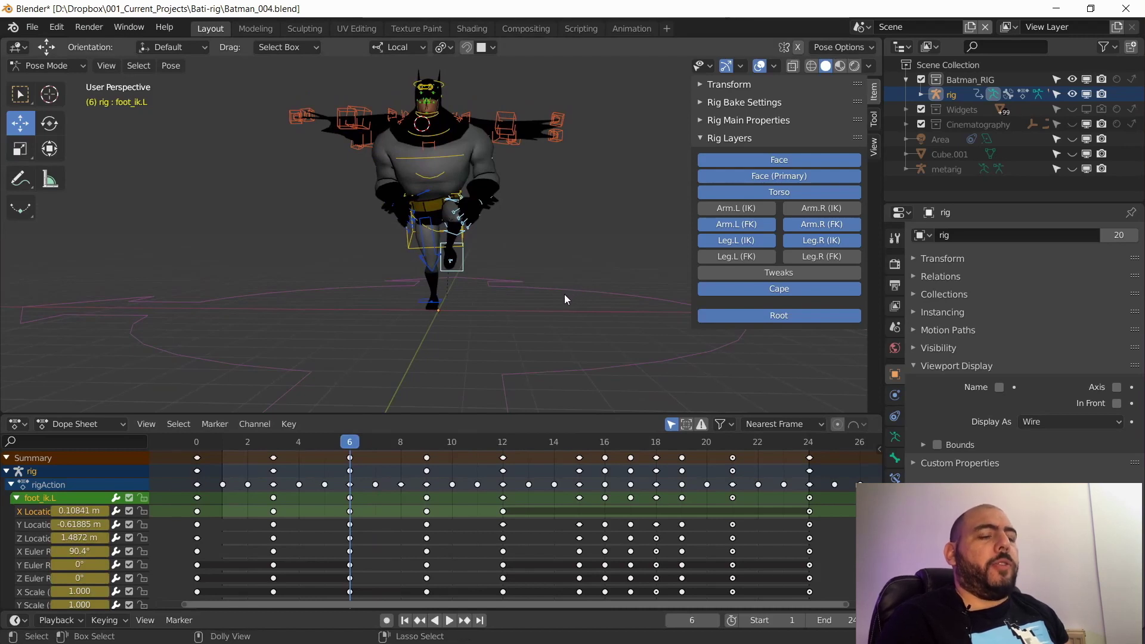
pyautogui.hotkey('ctrl', 'shift', 'v')
pyautogui.moveTo(562, 295); pyautogui.dragTo(365, 238, button='middle')
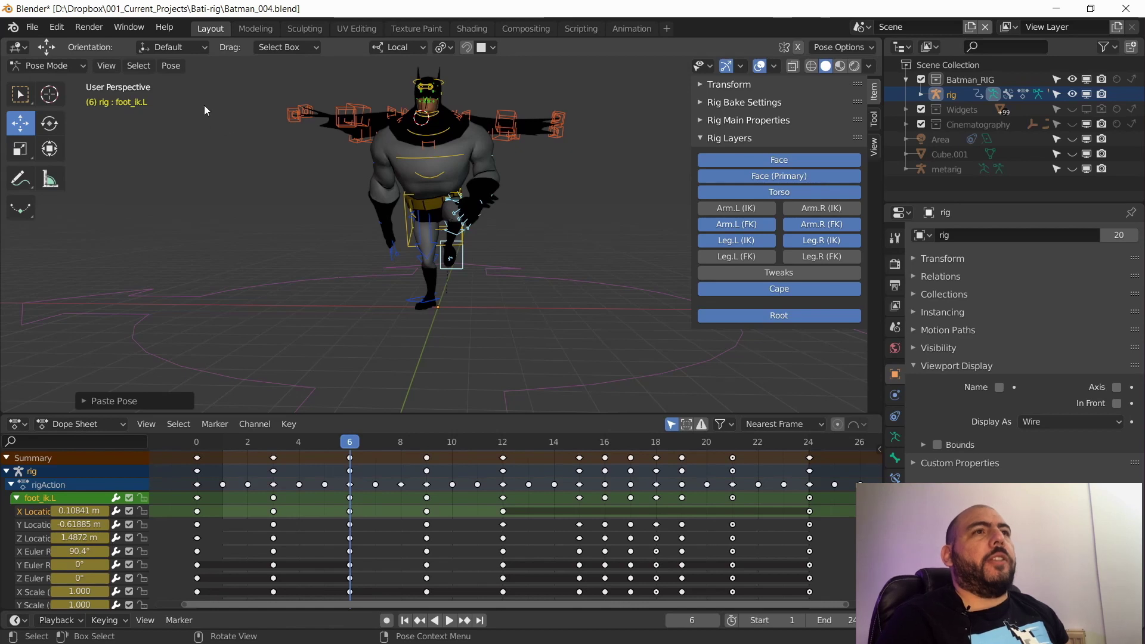
# Step: Play back the walk animation to check the flipped pose on the rig
pyautogui.click(175, 66)
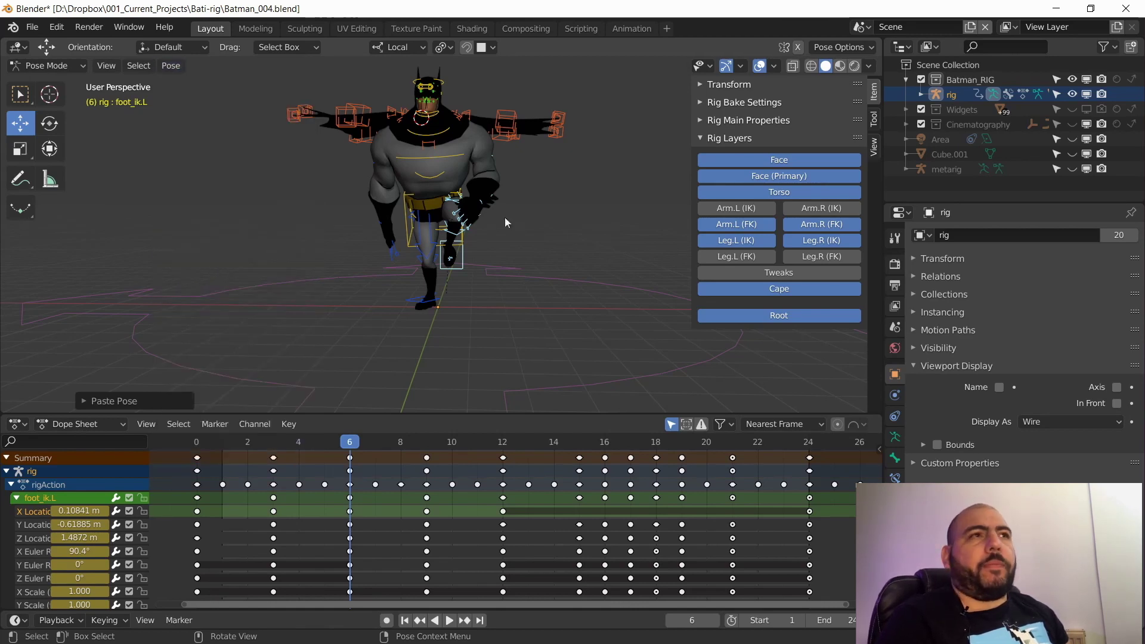
pyautogui.moveTo(533, 220); pyautogui.dragTo(482, 277, button='middle')
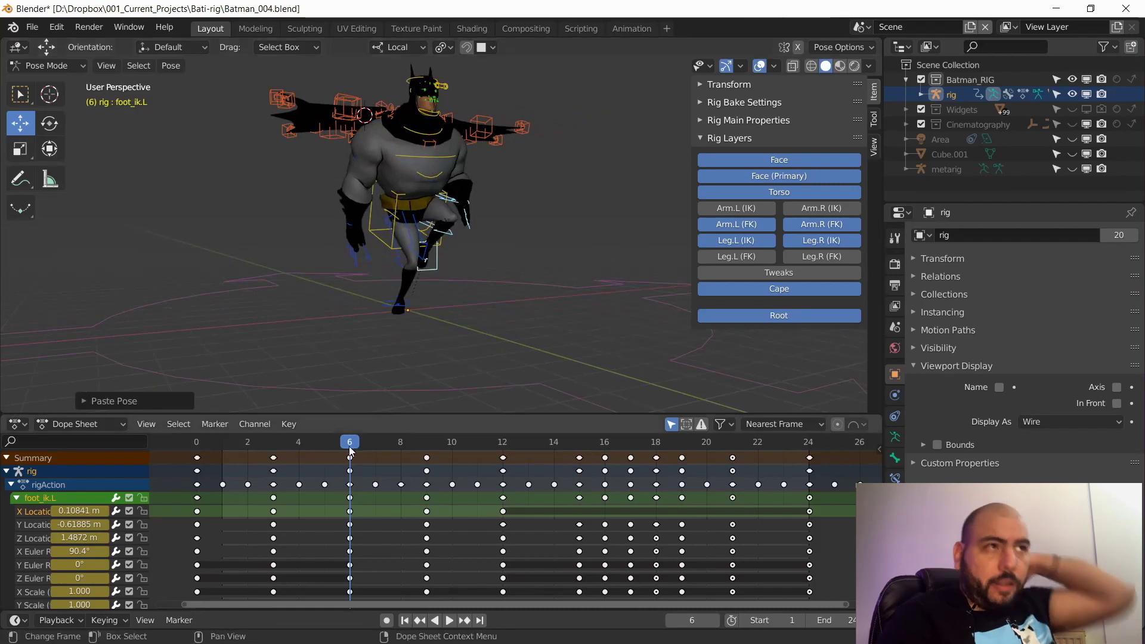
pyautogui.press('space')
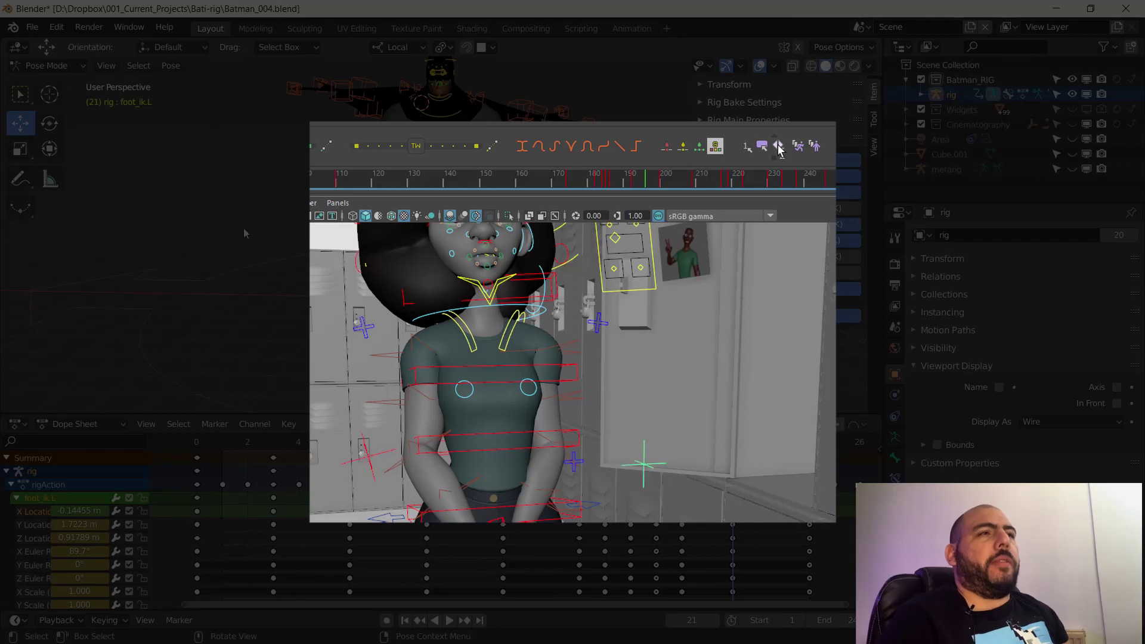
# Step: Flip the control selection to the opposite side of the rig on frame 21
pyautogui.click(138, 66)
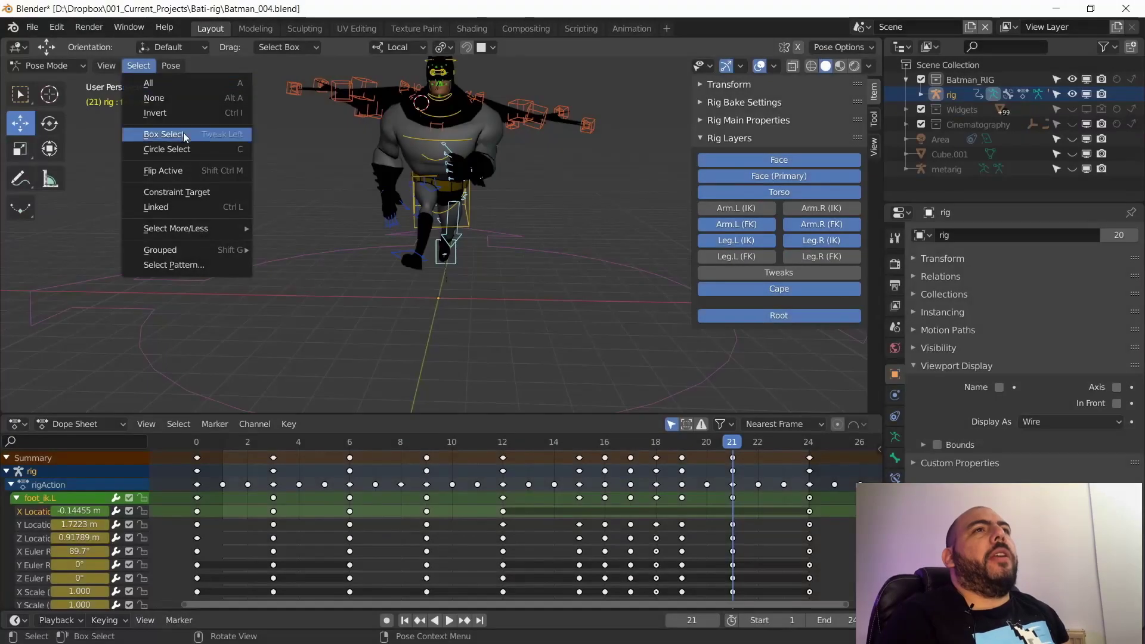
pyautogui.click(170, 173)
pyautogui.moveTo(192, 236); pyautogui.dragTo(385, 284, button='middle')
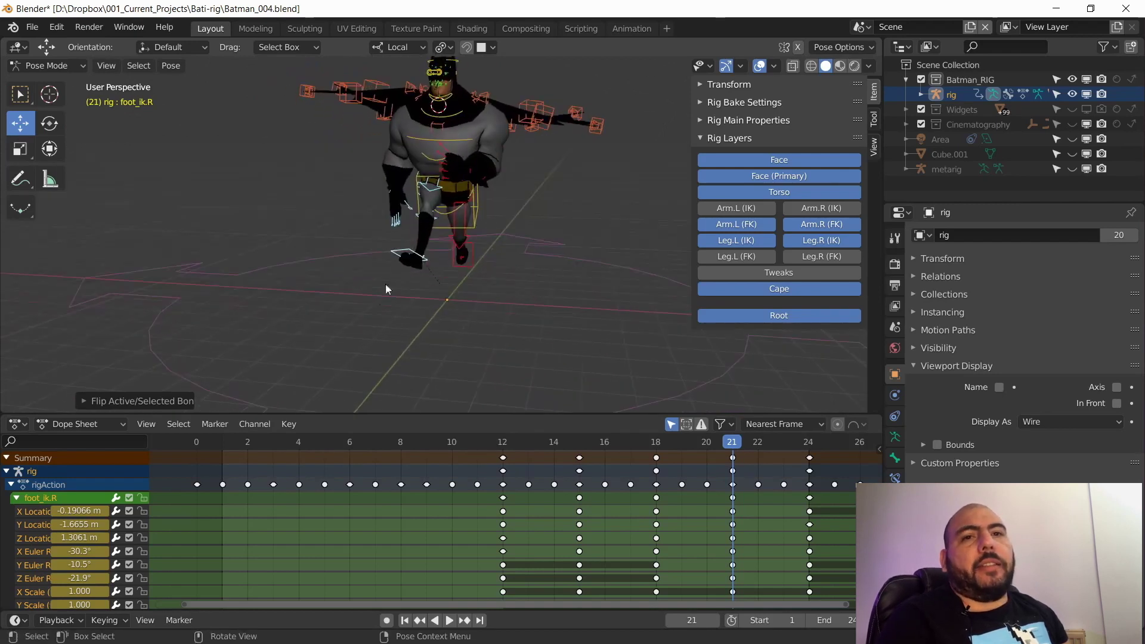
pyautogui.click(192, 48)
pyautogui.click(170, 66)
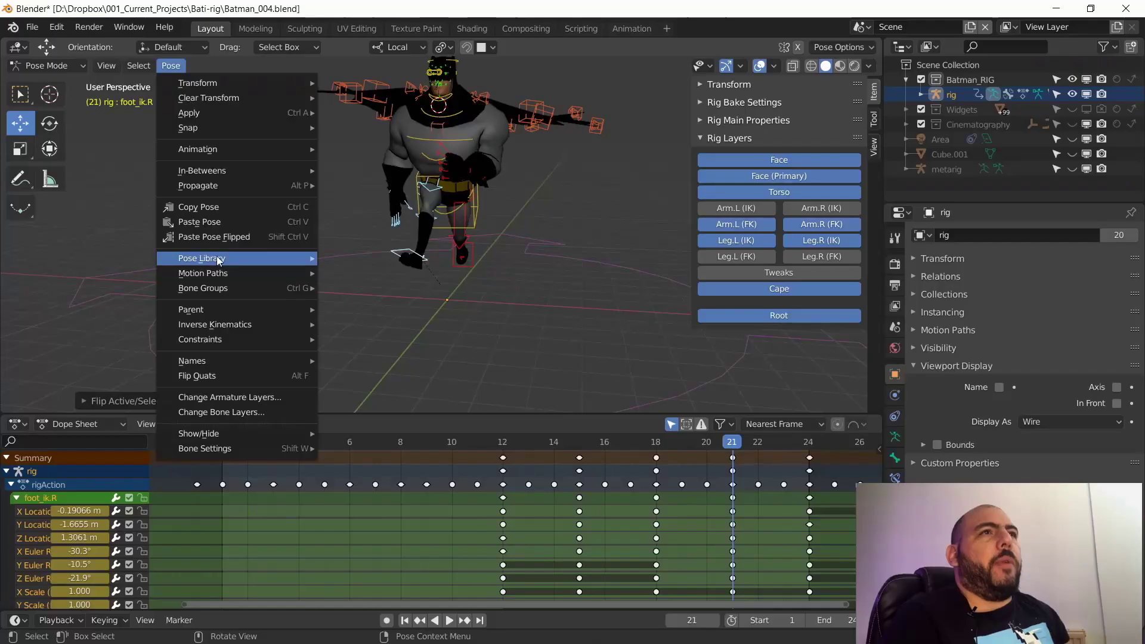
pyautogui.click(171, 66)
pyautogui.moveTo(213, 257)
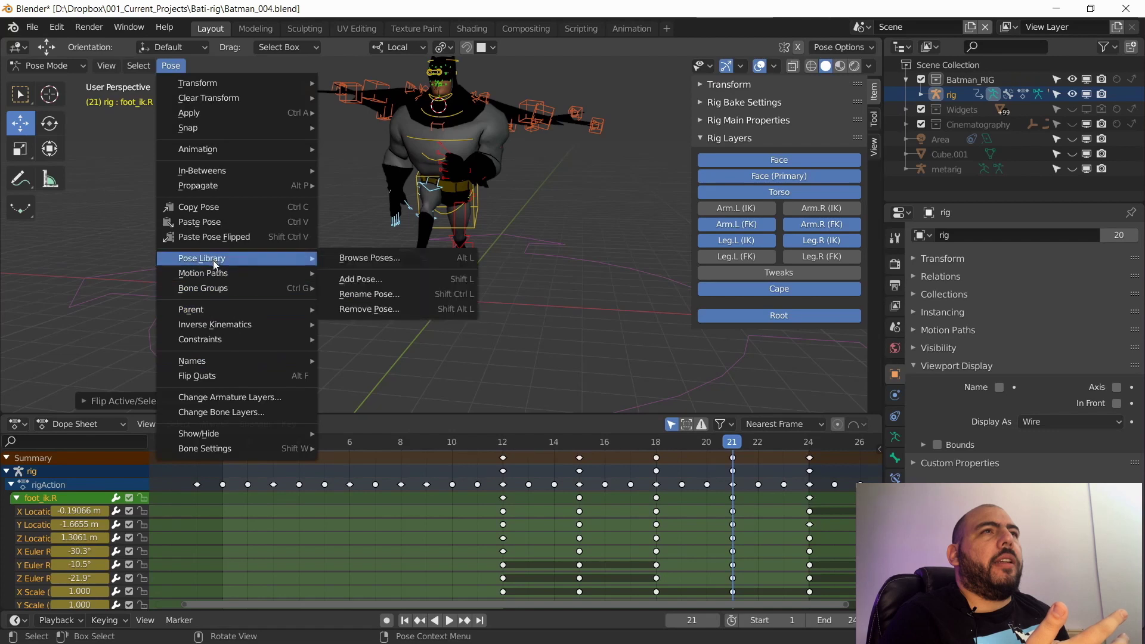
pyautogui.moveTo(139, 66)
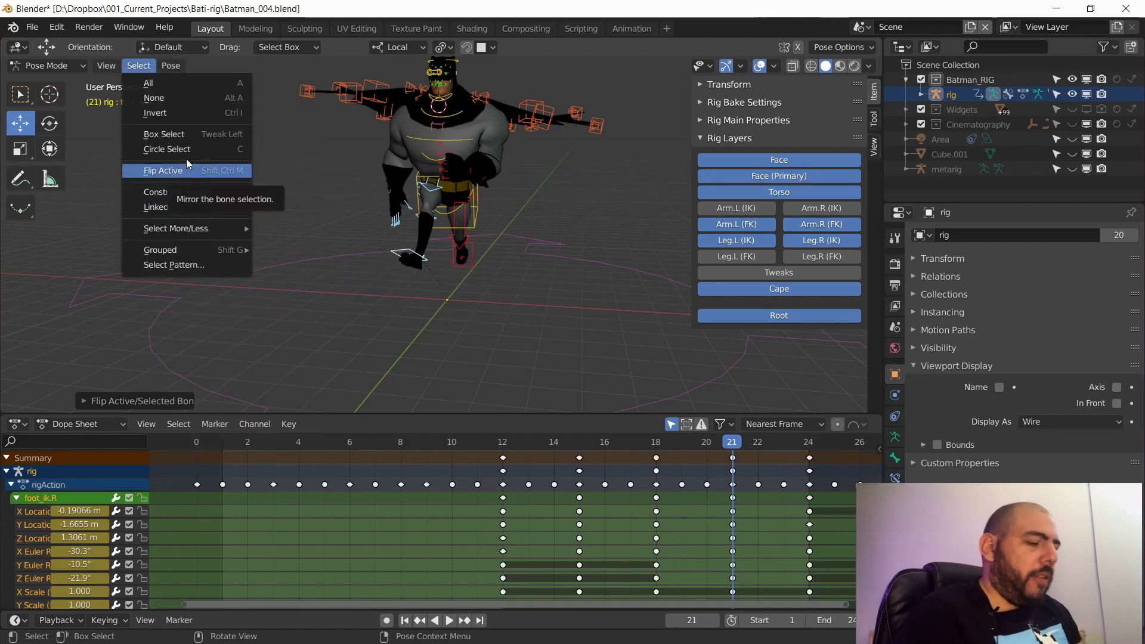
pyautogui.hotkey('ctrl', 'm')
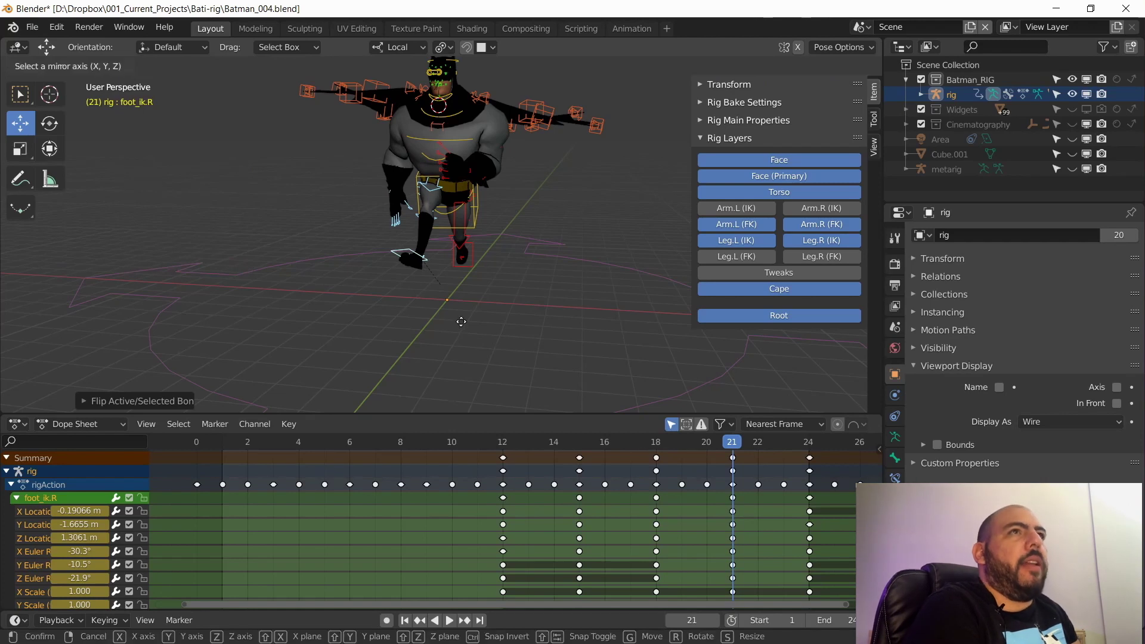
pyautogui.rightClick(459, 348)
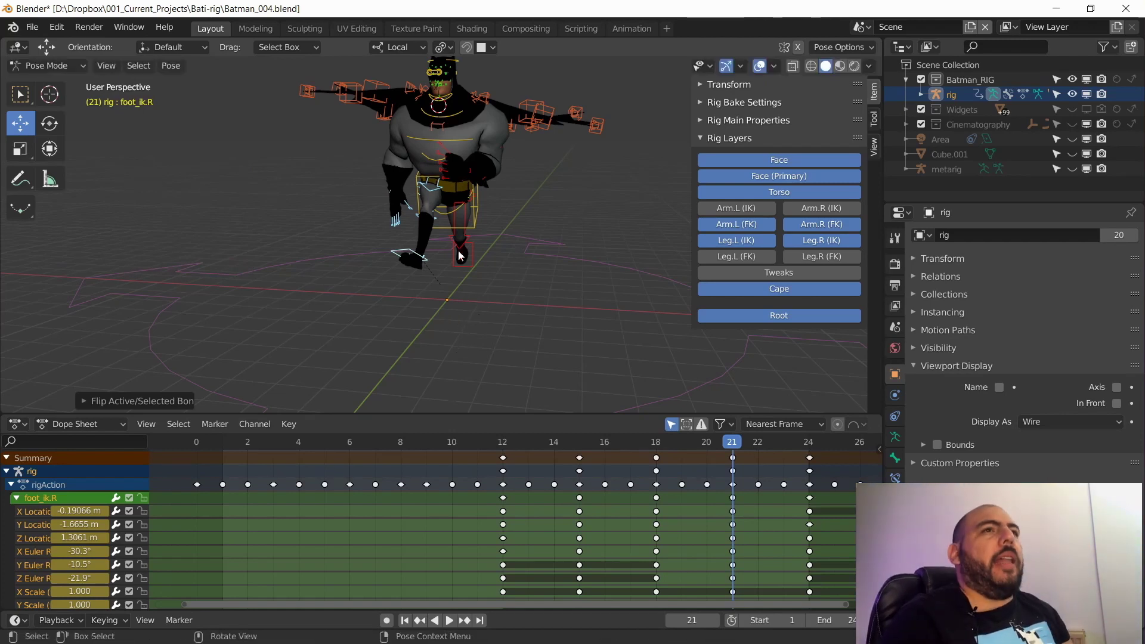
# Step: Go to frame 1 and try the Extend option of the selection flip, turning it on and back off
pyautogui.hotkey('shift', 'Left')
pyautogui.click(119, 400)
pyautogui.click(271, 395)
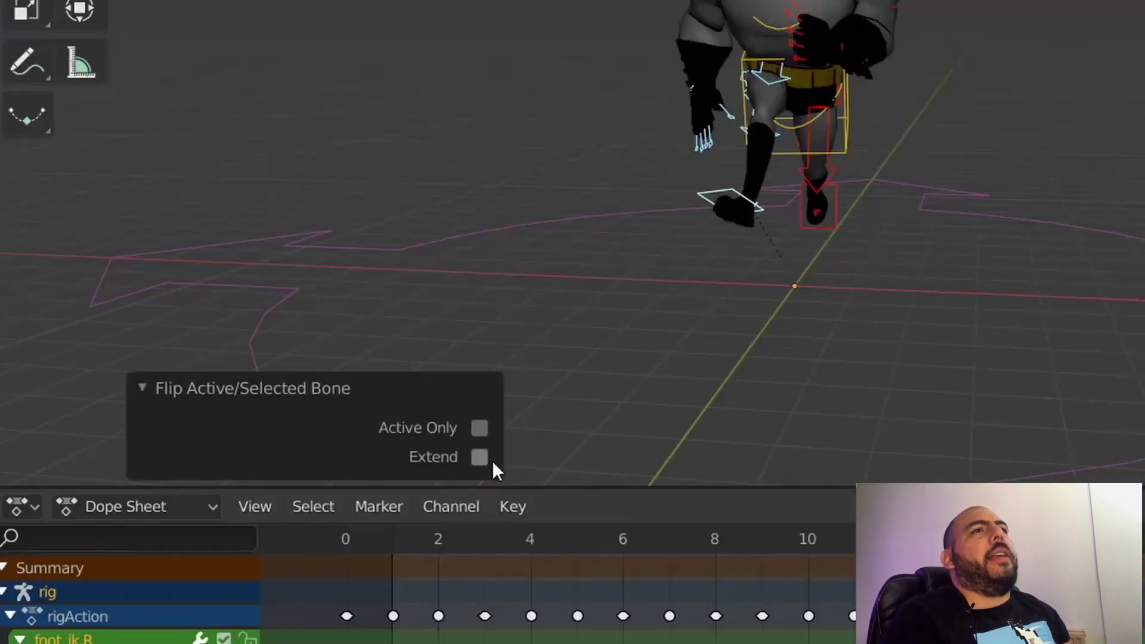
pyautogui.moveTo(633, 398); pyautogui.dragTo(671, 409, button='middle')
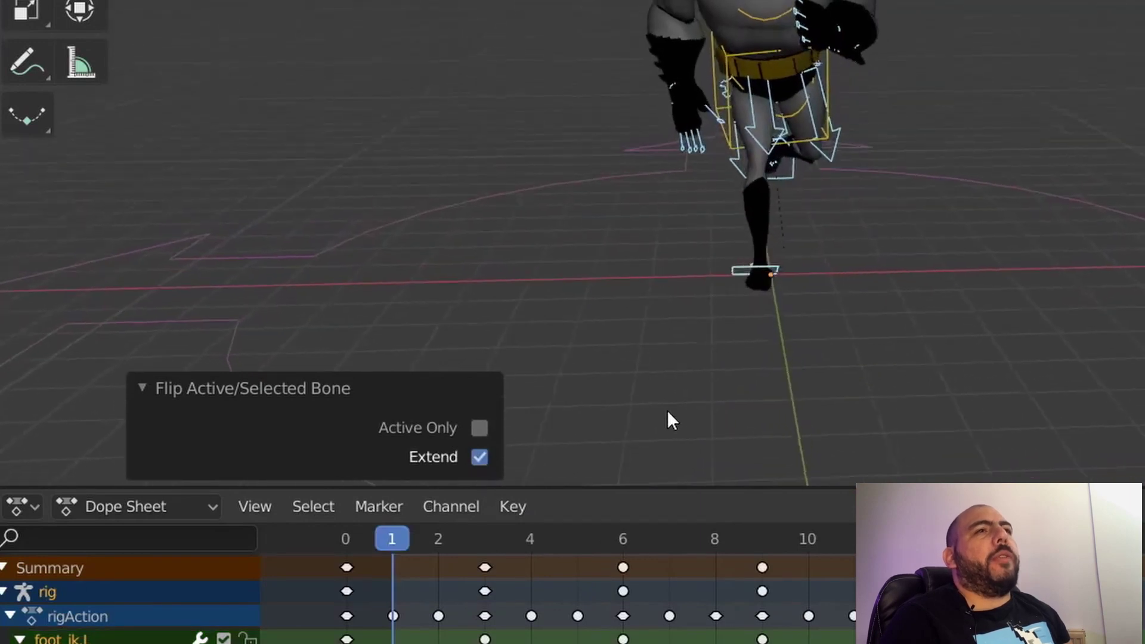
pyautogui.click(495, 460)
pyautogui.moveTo(465, 483); pyautogui.dragTo(511, 455, button='middle')
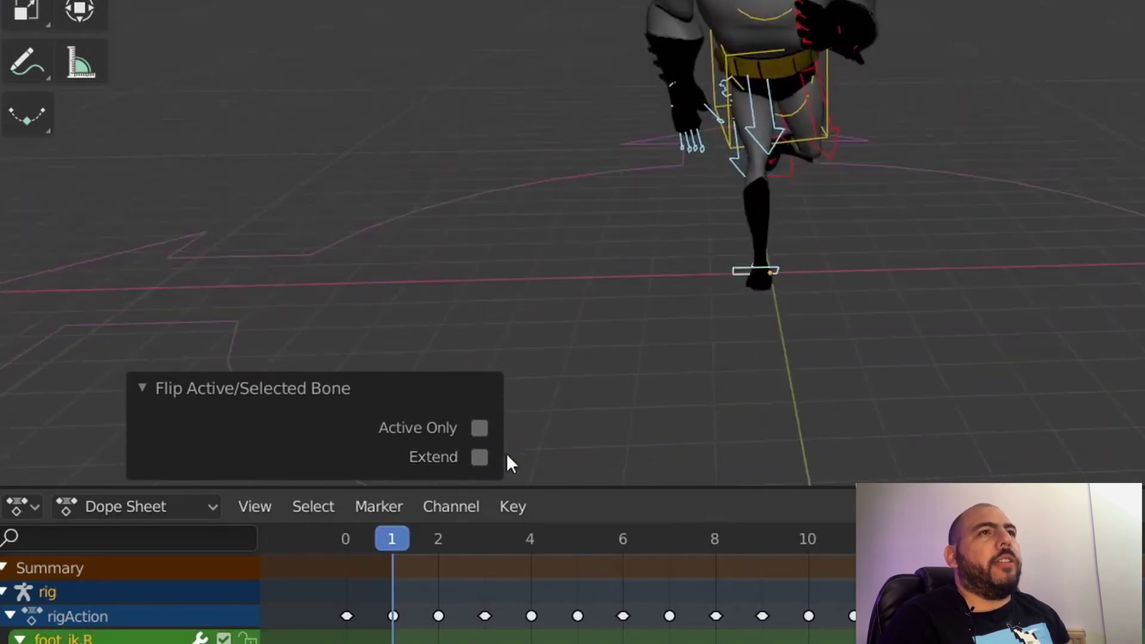
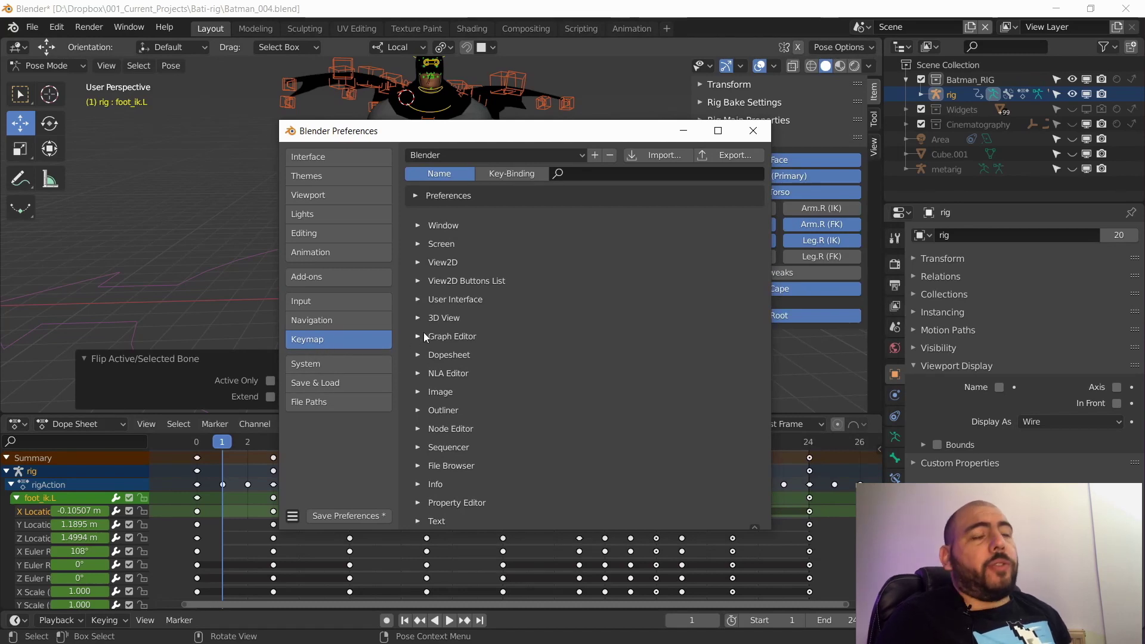
# Step: Look up the Flip Active/Selected Bone entry in the Armature (Global) keymap under 3D View and collapse the Armature group
pyautogui.click(417, 317)
pyautogui.click(428, 398)
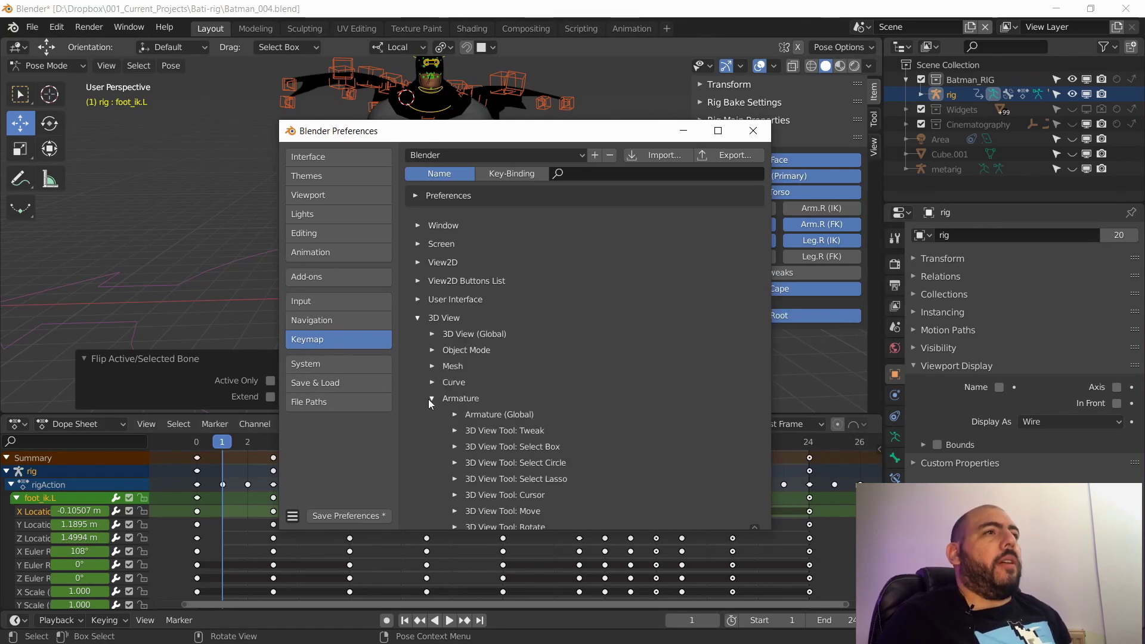
pyautogui.scroll(-9, 441, 310)
pyautogui.scroll(5, 453, 250)
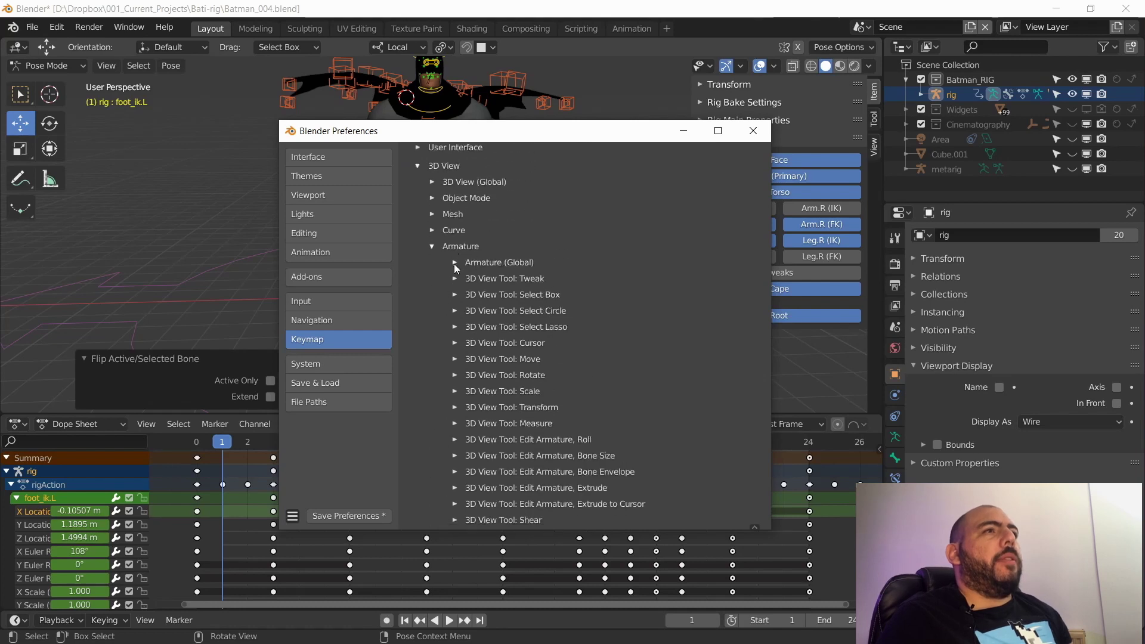
pyautogui.click(455, 261)
pyautogui.moveTo(475, 480); pyautogui.dragTo(474, 332, button='middle')
pyautogui.scroll(-5, 472, 333)
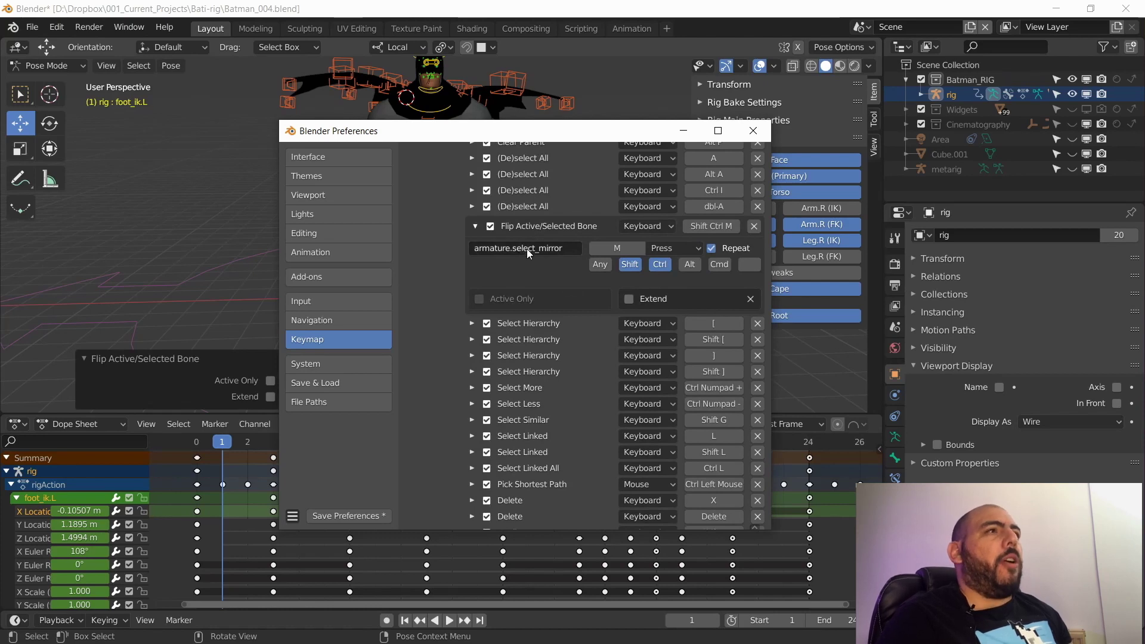
pyautogui.click(474, 226)
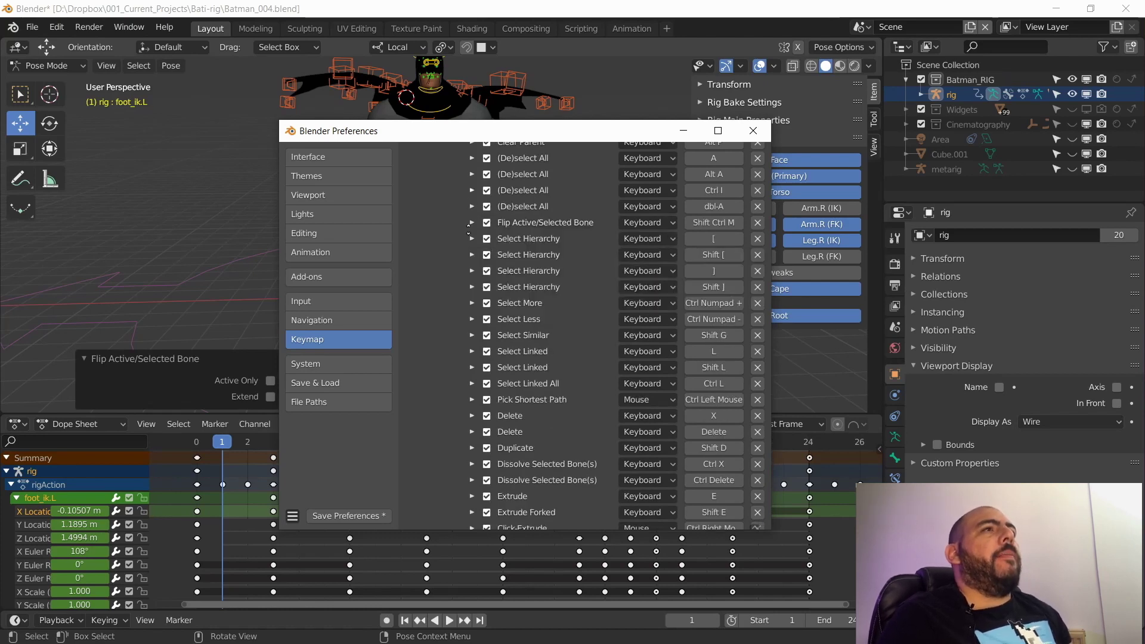
pyautogui.scroll(5, 460, 305)
pyautogui.scroll(4, 460, 305)
pyautogui.click(454, 243)
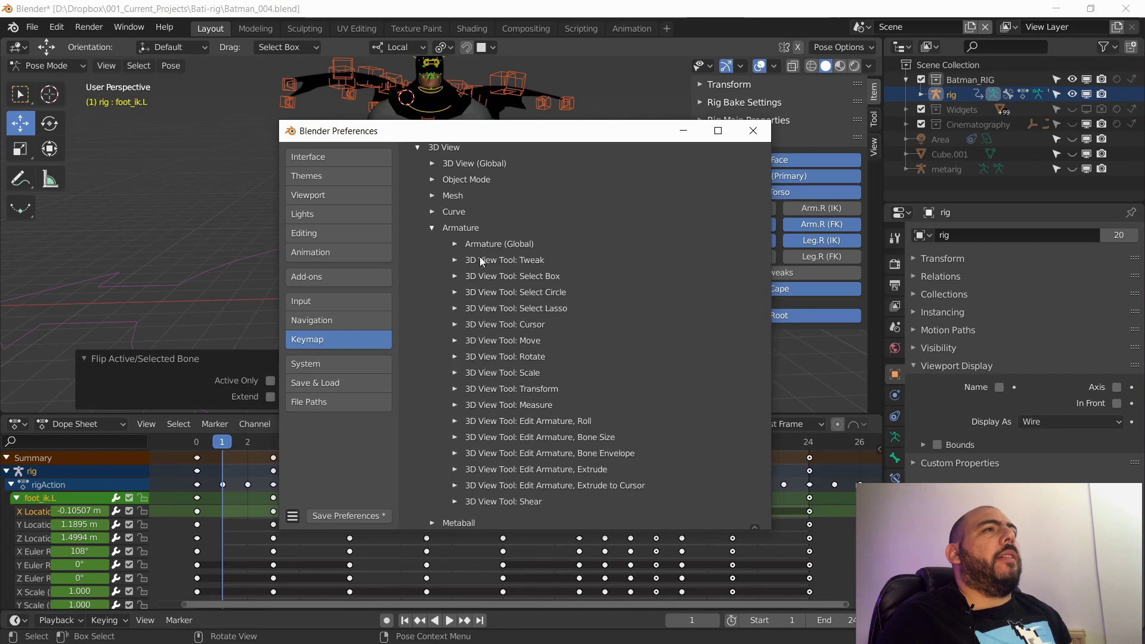
pyautogui.click(431, 228)
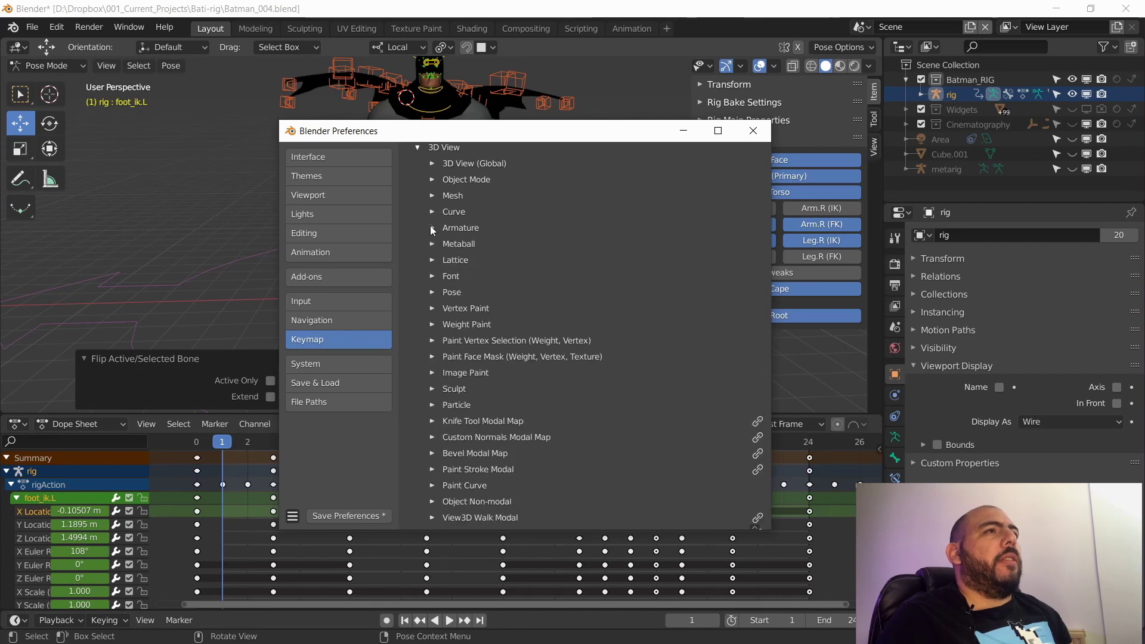
# Step: Find the Flip Active/Selected Bone entry in the Pose (Global) keymap and open its settings
pyautogui.click(431, 292)
pyautogui.scroll(-4, 456, 287)
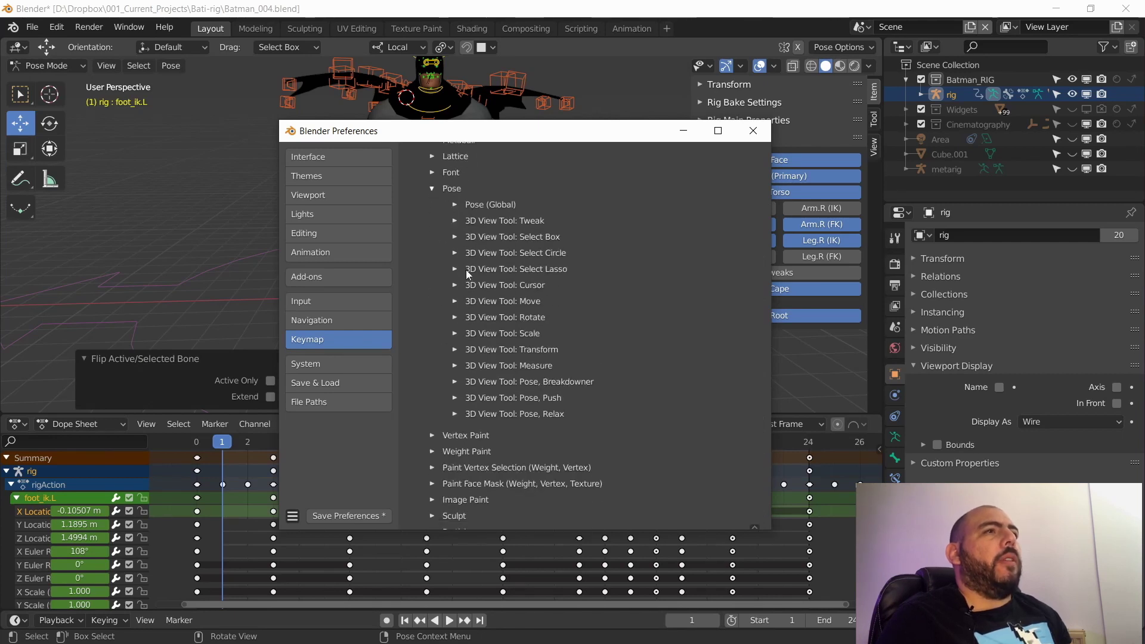
pyautogui.click(454, 214)
pyautogui.scroll(-12, 457, 220)
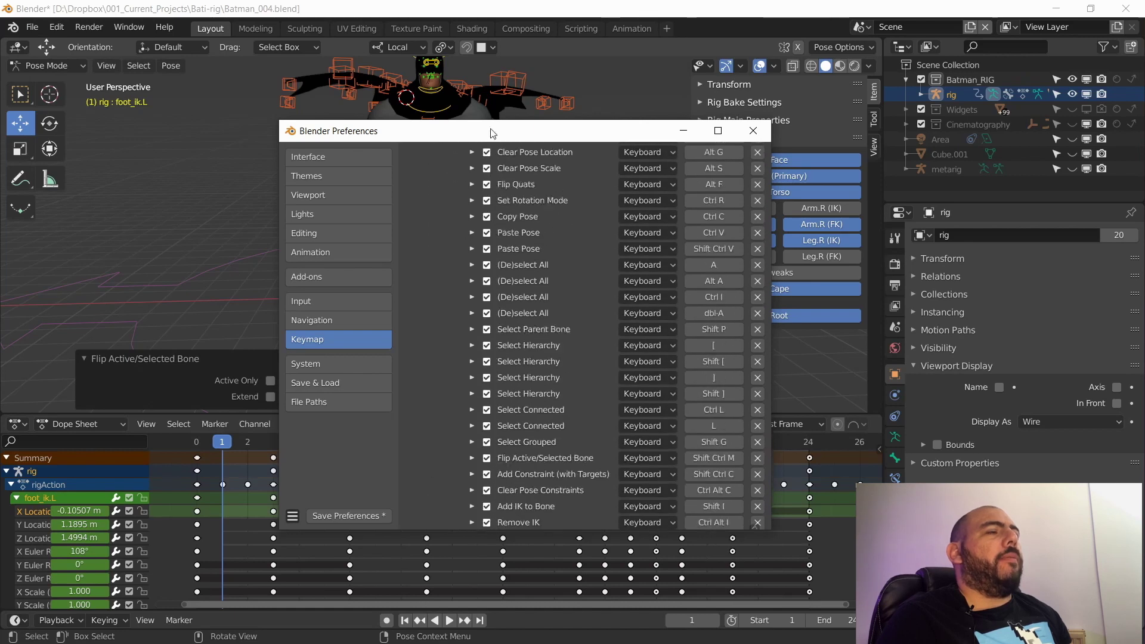
pyautogui.scroll(-20, 494, 179)
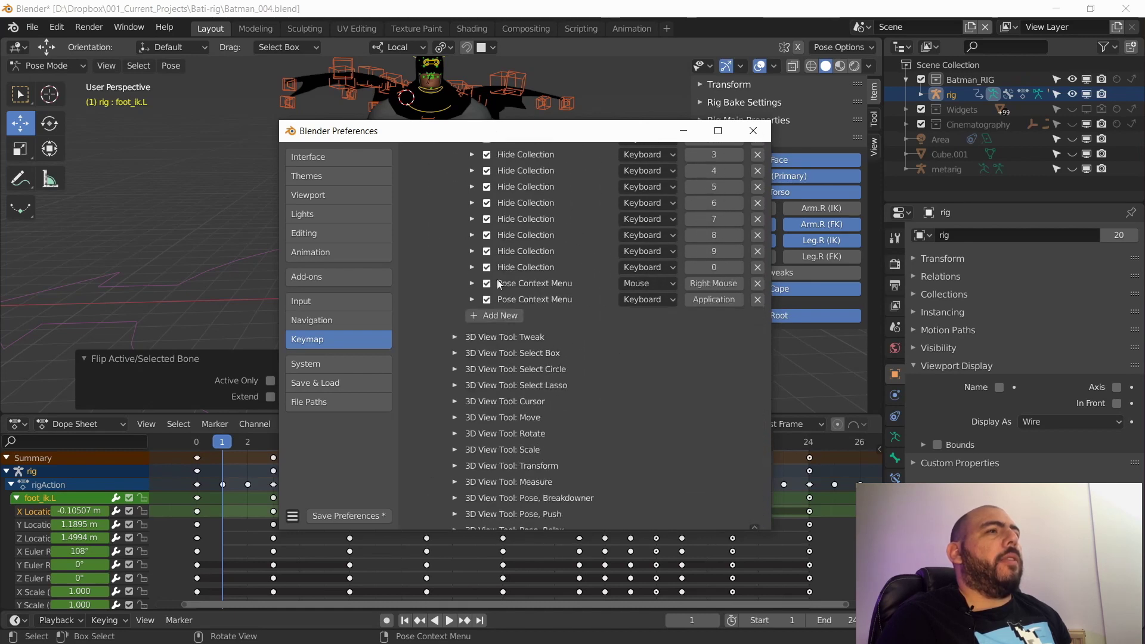
pyautogui.scroll(8, 498, 461)
pyautogui.scroll(7, 504, 418)
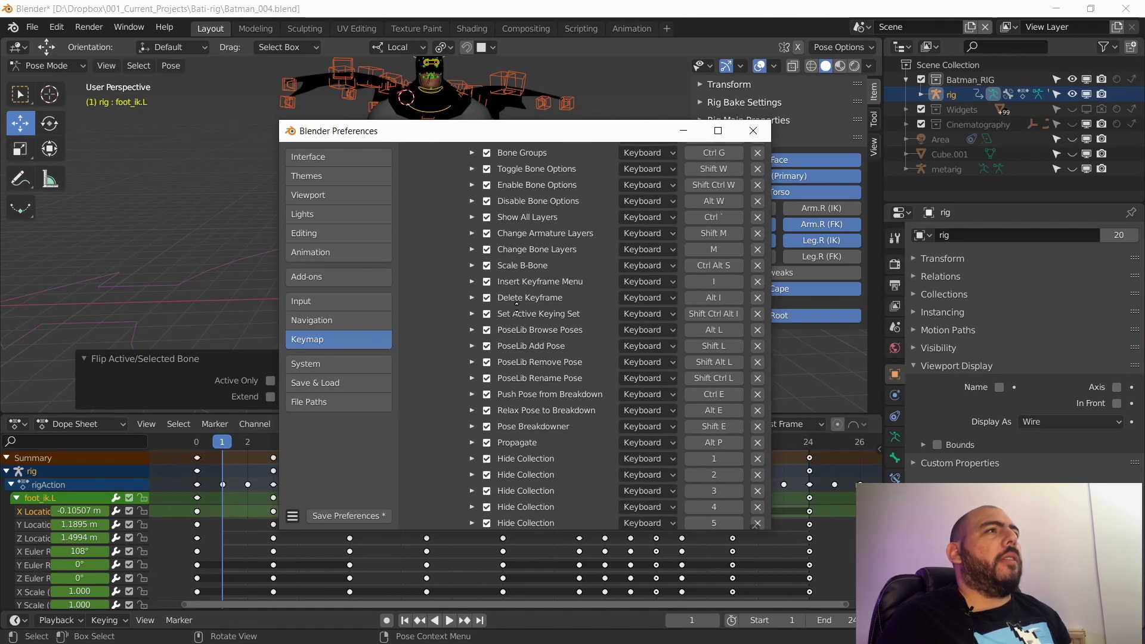
pyautogui.moveTo(514, 314); pyautogui.dragTo(513, 316, button='middle')
pyautogui.scroll(8, 512, 314)
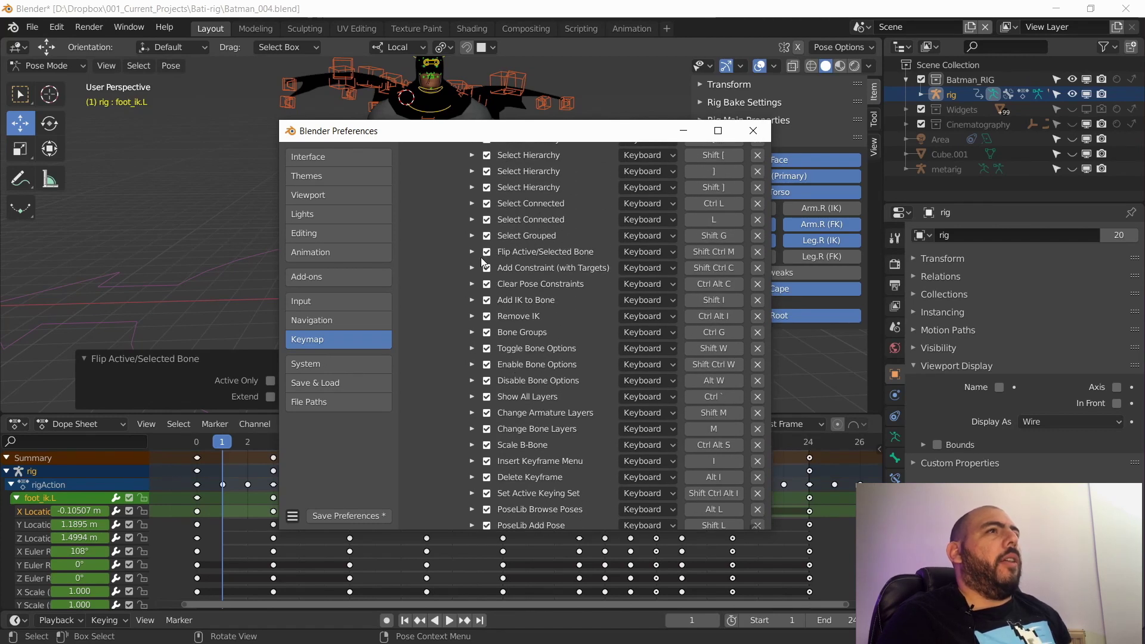
pyautogui.click(472, 253)
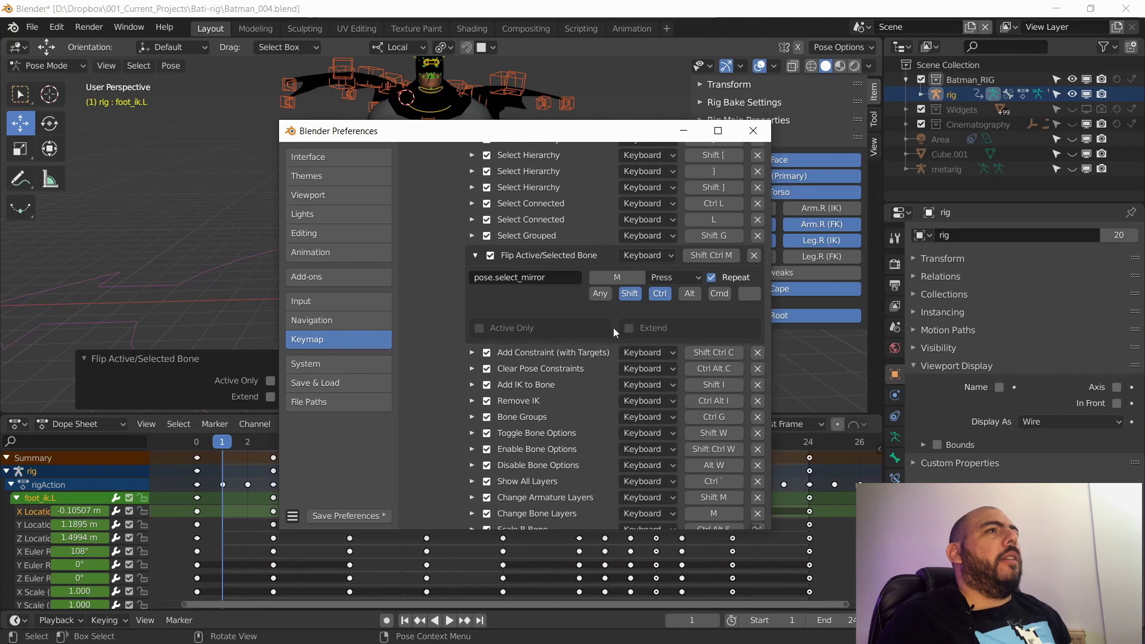
# Step: Assign Shift Ctrl F to the pose-mode Flip Active/Selected Bone entry, leaving its Extend option off
pyautogui.click(612, 277)
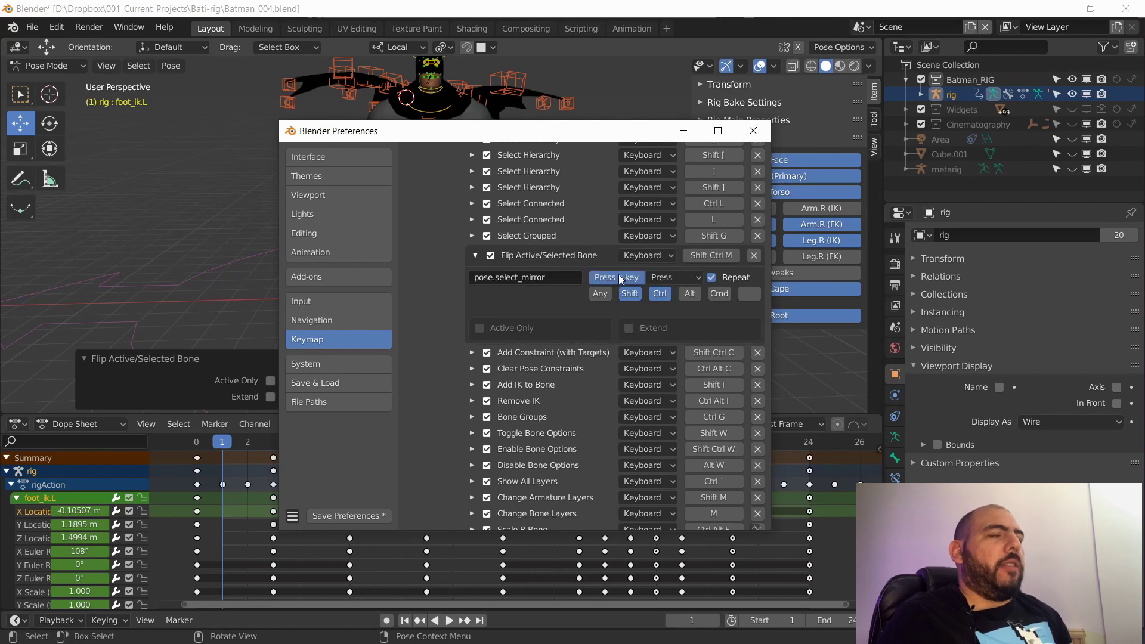
pyautogui.hotkey('ctrl', 'shift', 'f')
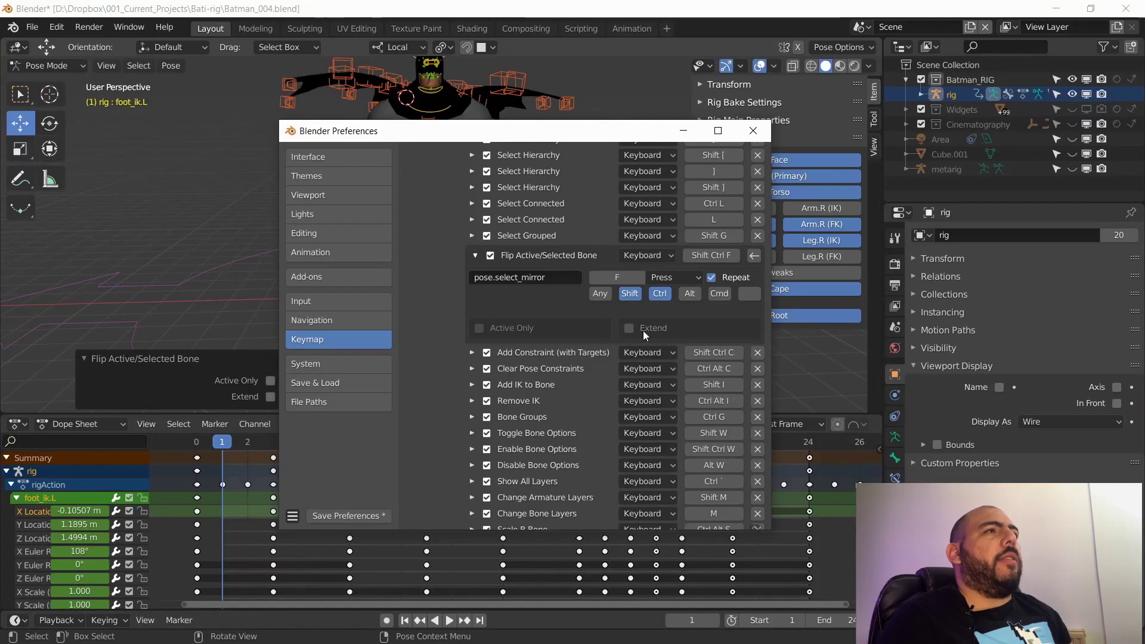
pyautogui.click(644, 332)
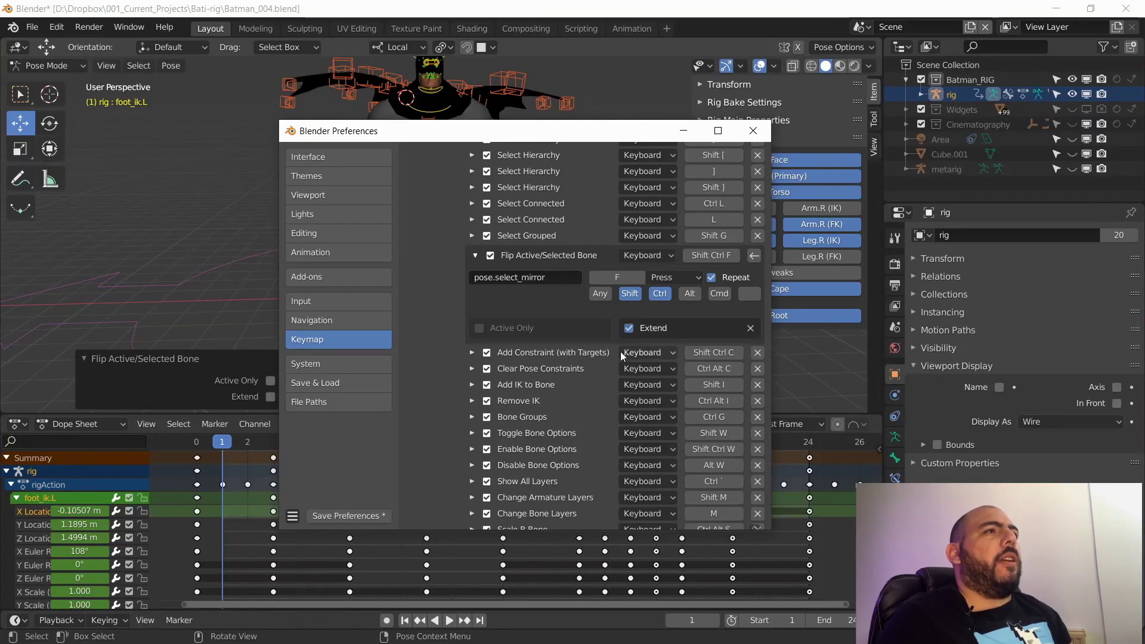
pyautogui.click(627, 333)
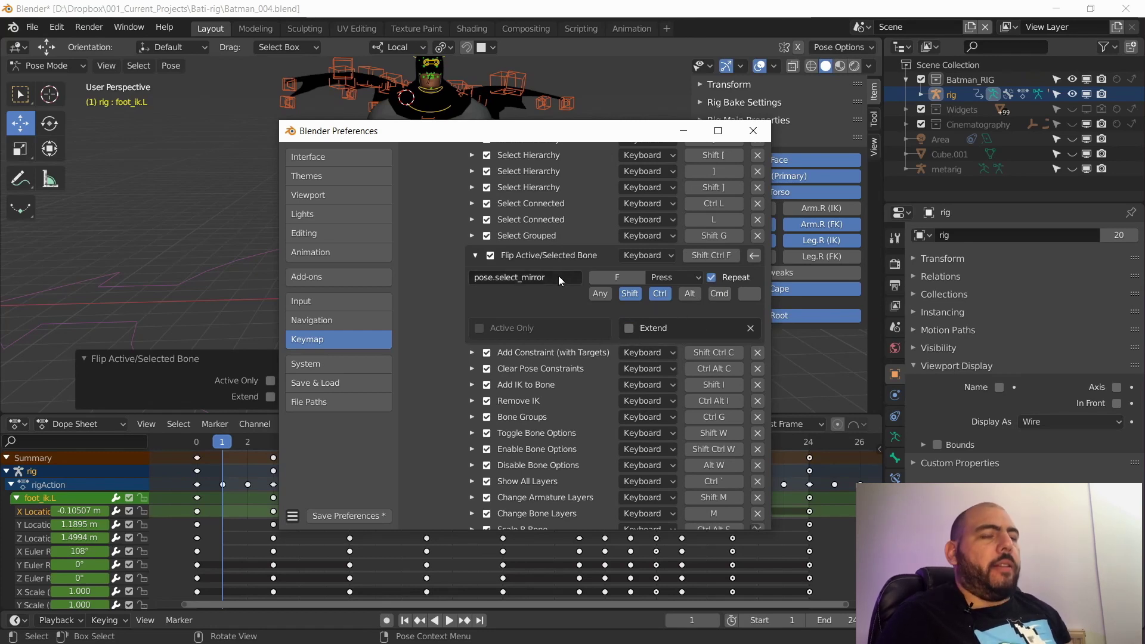
# Step: Add a new entry to the Pose (Global) keymap with the operator pose.select_mirror
pyautogui.scroll(-15, 513, 322)
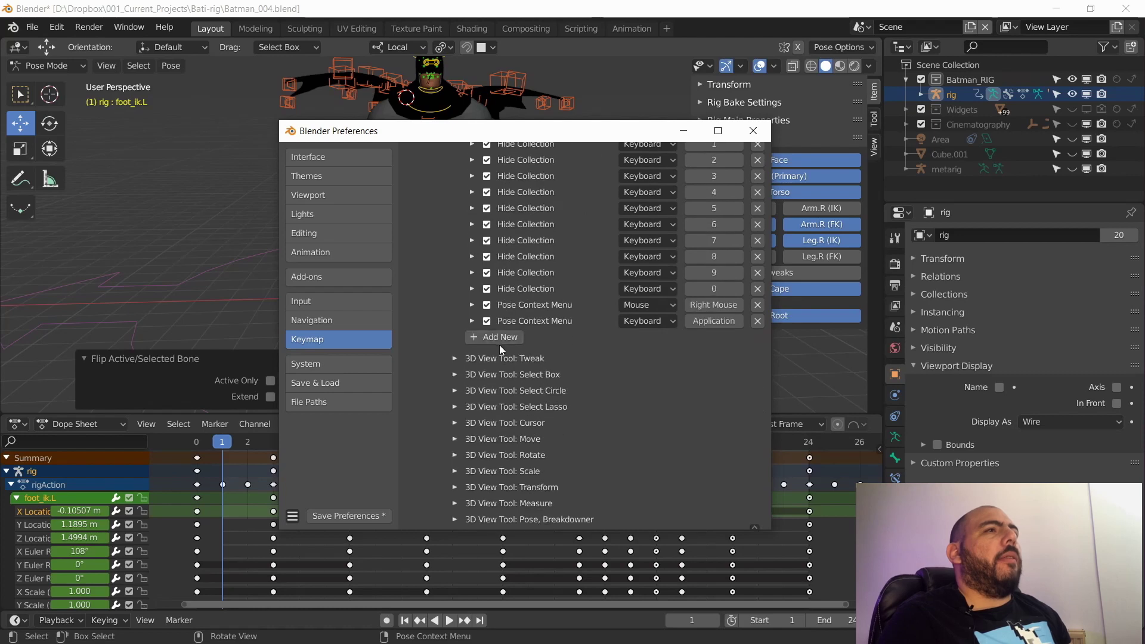
pyautogui.click(499, 337)
pyautogui.click(475, 341)
pyautogui.click(520, 362)
pyautogui.write('pose.select_mirror')
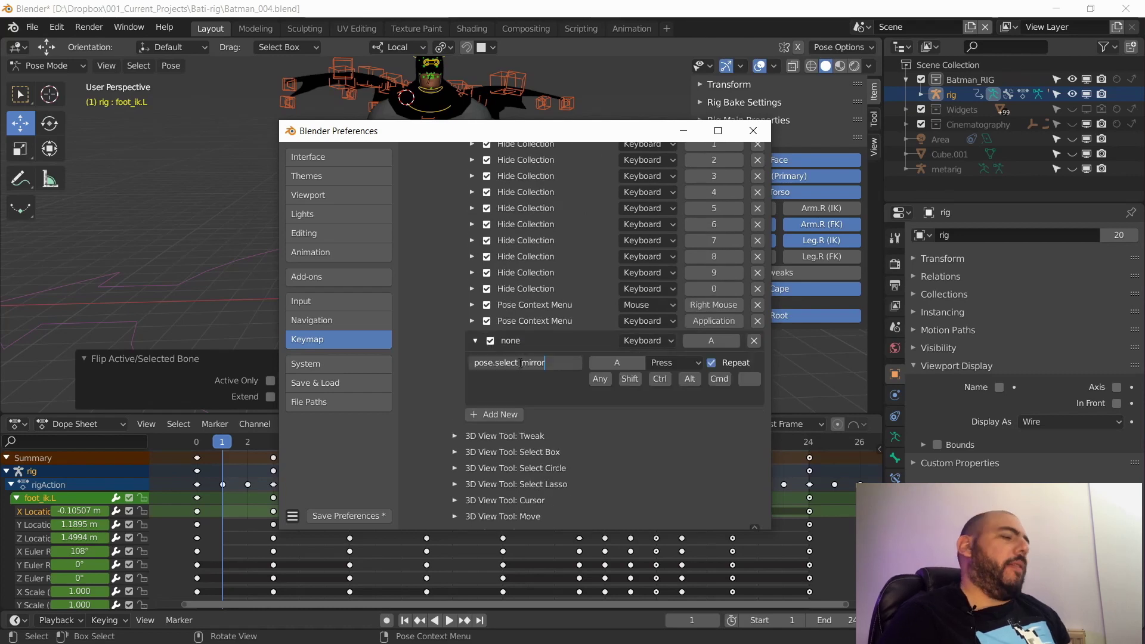
pyautogui.press('Return')
# Step: Assign Shift Ctrl F to the new pose.select_mirror entry and enable its Extend option
pyautogui.click(593, 364)
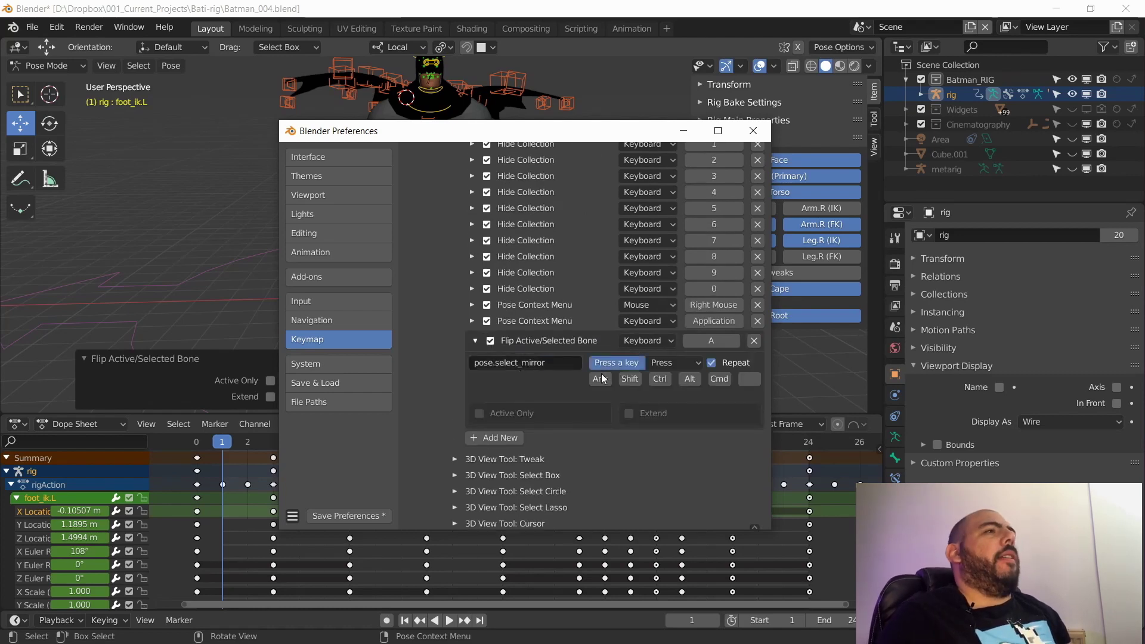
pyautogui.hotkey('ctrl', 'shift', 'f')
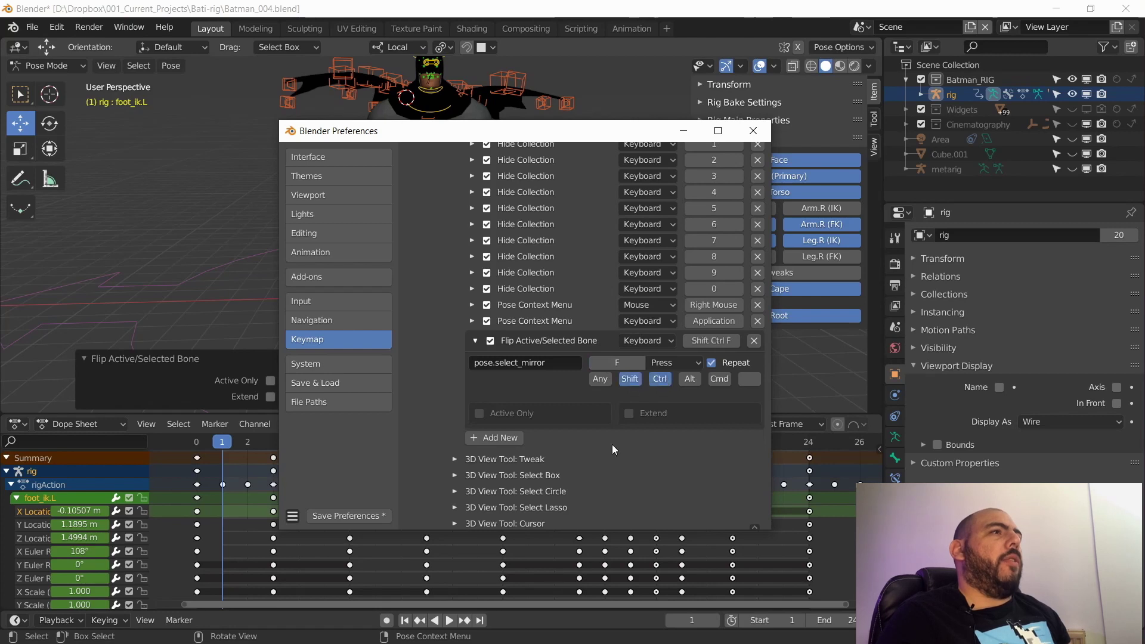
pyautogui.click(631, 415)
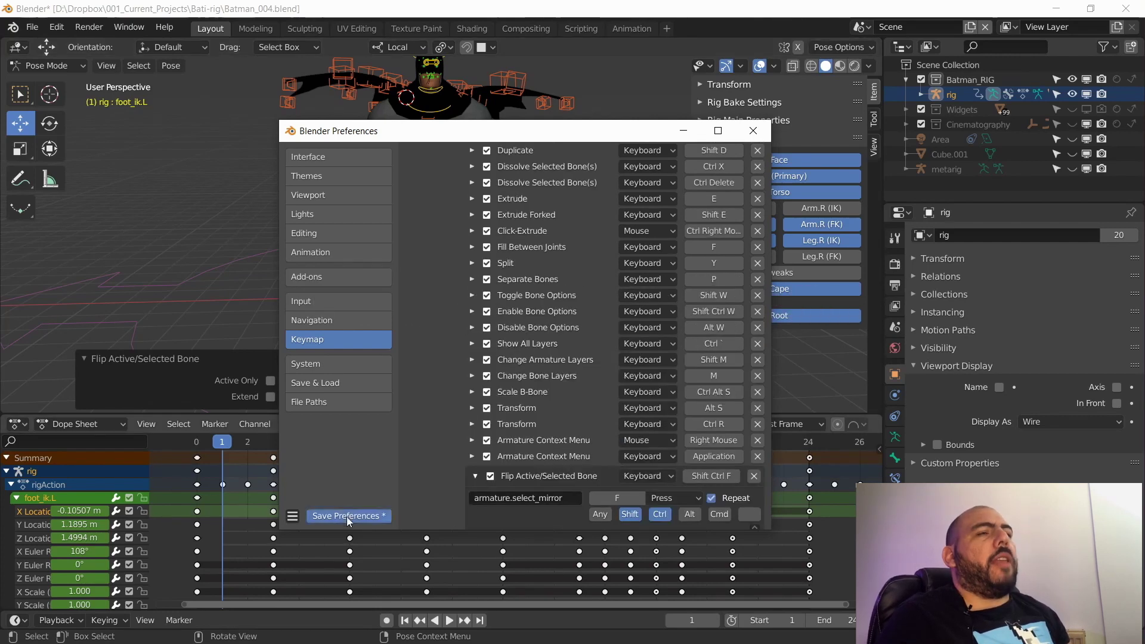
# Step: Save the preferences with the new keymap entries and close the preferences window
pyautogui.click(345, 516)
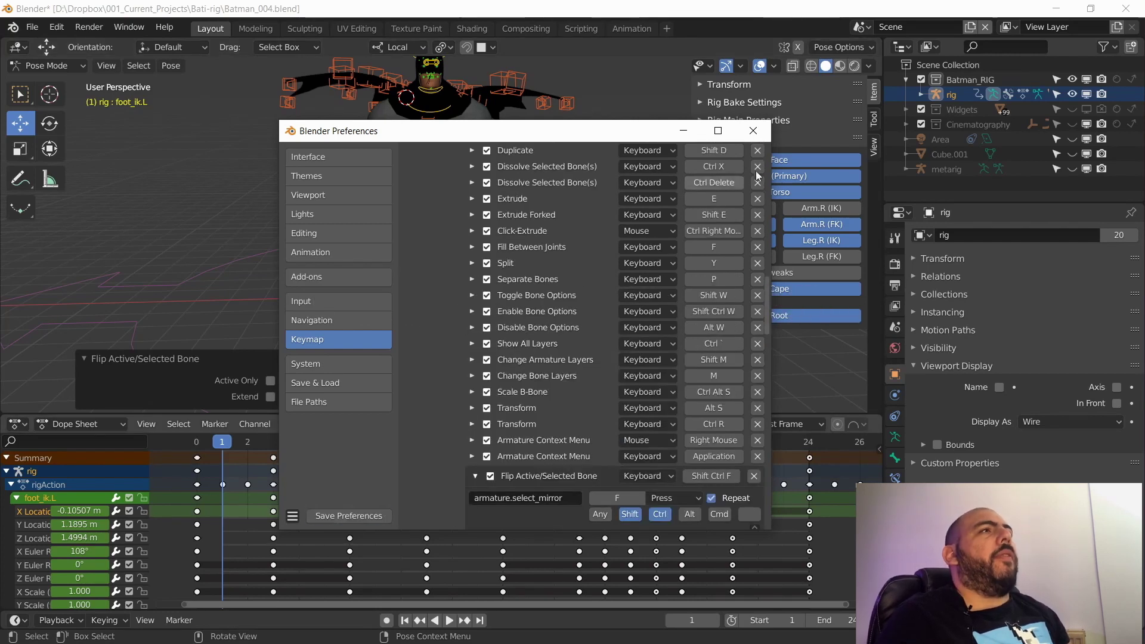
pyautogui.click(753, 130)
# Step: Flip the bone selection to the opposite side without extending, first from thigh_ik.L and then from foot_ik.R
pyautogui.moveTo(435, 269); pyautogui.dragTo(462, 247, button='middle')
pyautogui.click(468, 226)
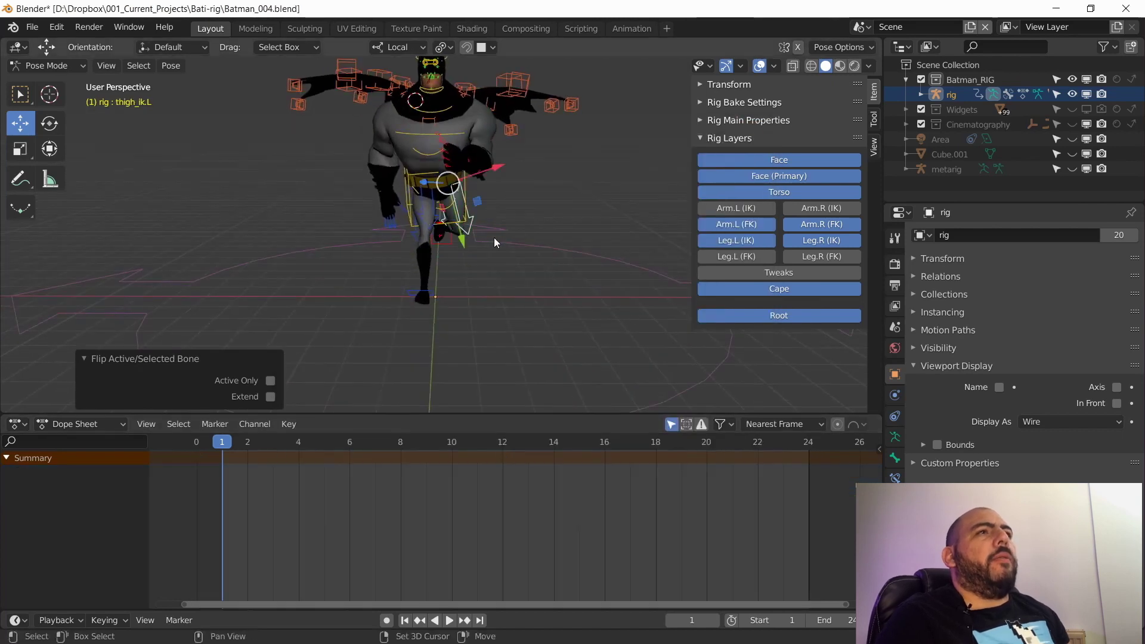
pyautogui.hotkey('ctrl', 'shift', 'f')
pyautogui.click(424, 288)
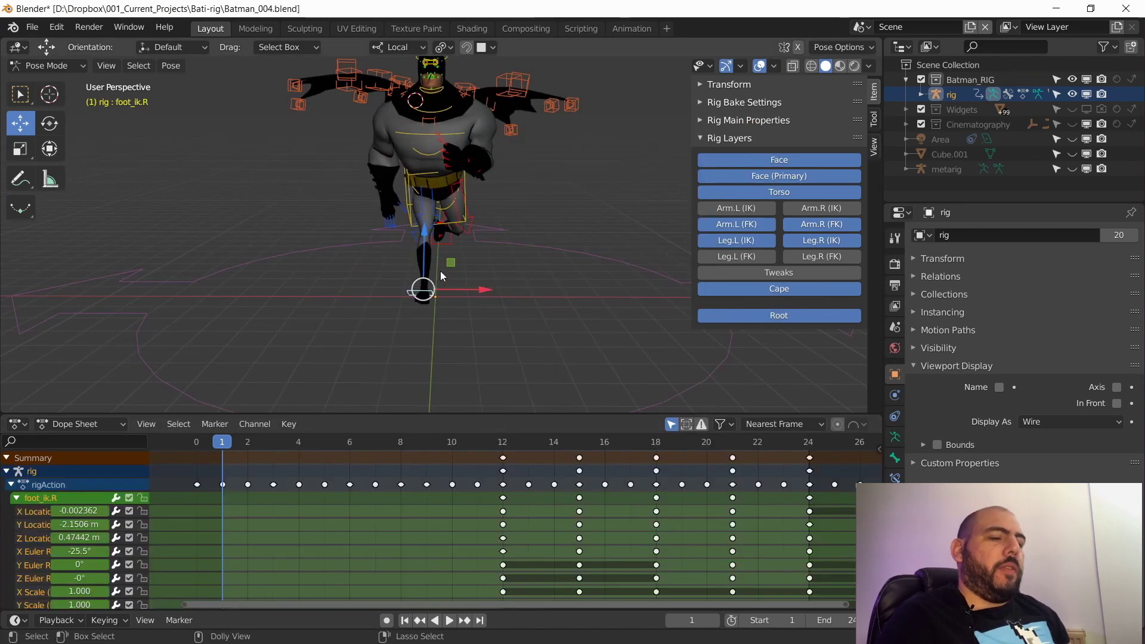
pyautogui.hotkey('ctrl', 'shift', 'f')
# Step: Clear the selection, reselect the right foot IK control and extend the selection to its mirrored counterpart
pyautogui.click(544, 308)
pyautogui.moveTo(459, 322); pyautogui.dragTo(370, 279, button='middle')
pyautogui.click(421, 298)
pyautogui.hotkey('ctrl', 'shift', 'f')
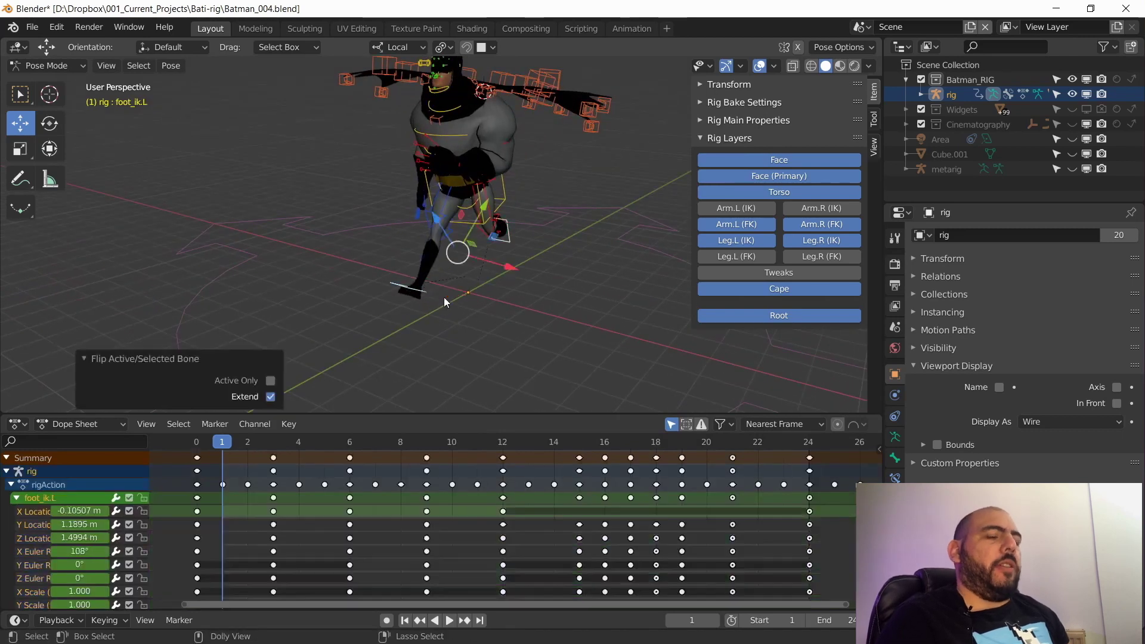
# Step: Clear the foot selection and box-select the cape controls on the character's left side
pyautogui.click(516, 266)
pyautogui.click(484, 222)
pyautogui.moveTo(485, 221); pyautogui.dragTo(544, 157, button='middle')
pyautogui.click(515, 114)
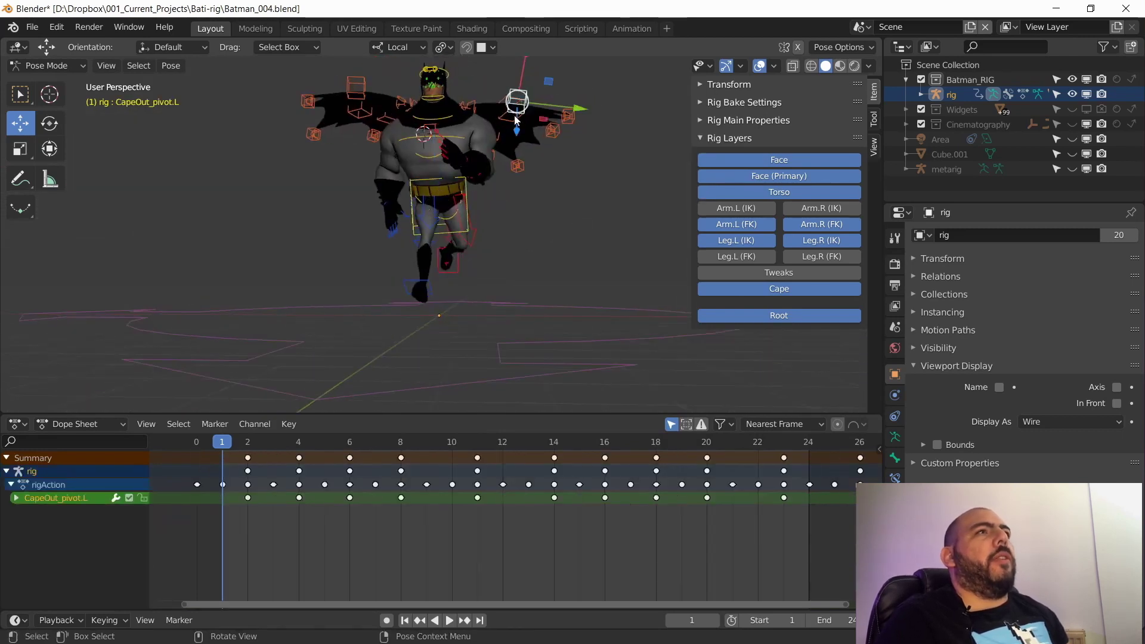
pyautogui.moveTo(514, 120); pyautogui.dragTo(543, 286, button='middle')
pyautogui.click(639, 178)
pyautogui.moveTo(650, 189); pyautogui.dragTo(480, 270)
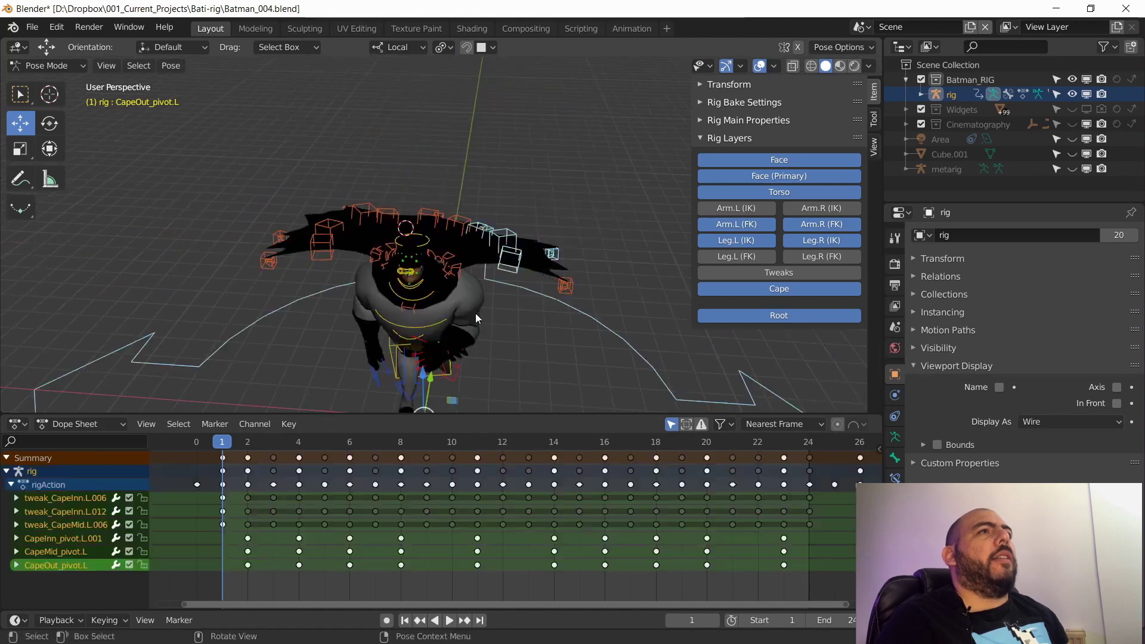
# Step: Remove the root bone from the selection, add the missing left cape controls, and extend the selection to their mirrored counterparts
pyautogui.moveTo(475, 314); pyautogui.dragTo(575, 221, button='middle')
pyautogui.keyDown('ctrl'); pyautogui.moveTo(575, 221); pyautogui.dragTo(614, 250); pyautogui.keyUp('ctrl')
pyautogui.moveTo(572, 268); pyautogui.dragTo(561, 319, button='middle')
pyautogui.keyDown('shift'); pyautogui.moveTo(561, 261); pyautogui.dragTo(588, 333); pyautogui.keyUp('shift')
pyautogui.moveTo(588, 333); pyautogui.dragTo(547, 291, button='middle')
pyautogui.hotkey('ctrl', 'shift', 'm')
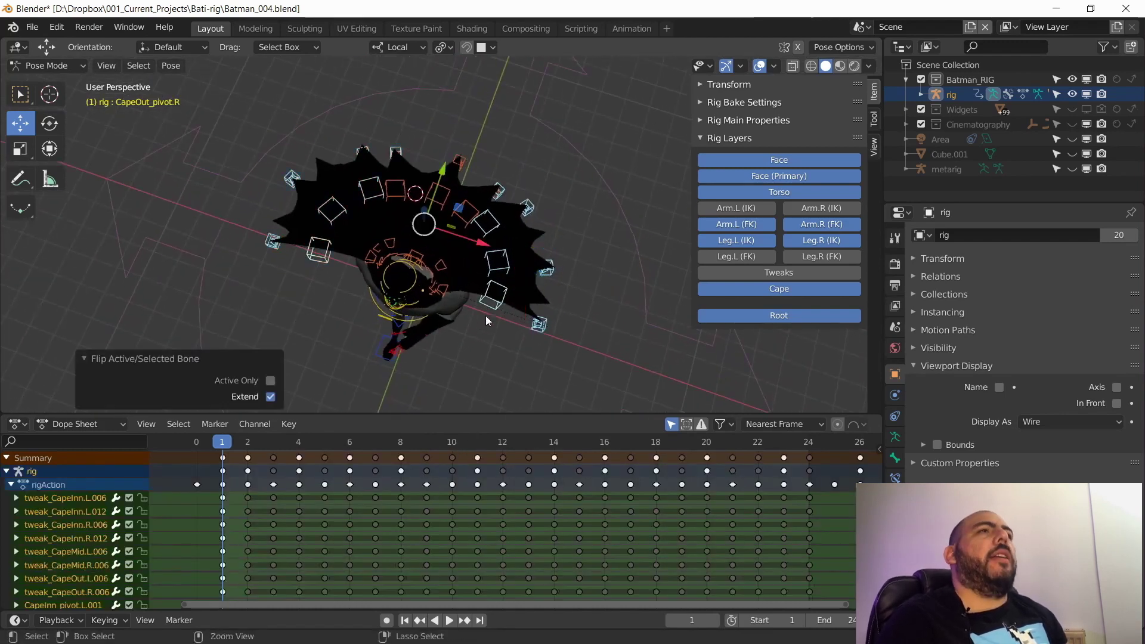
# Step: Clear the cape selection, select five left-side cape pivot and tweak controls, and flip the selection to the right side without extending
pyautogui.moveTo(544, 277); pyautogui.dragTo(504, 196, button='middle')
pyautogui.hotkey('ctrl', 'z')
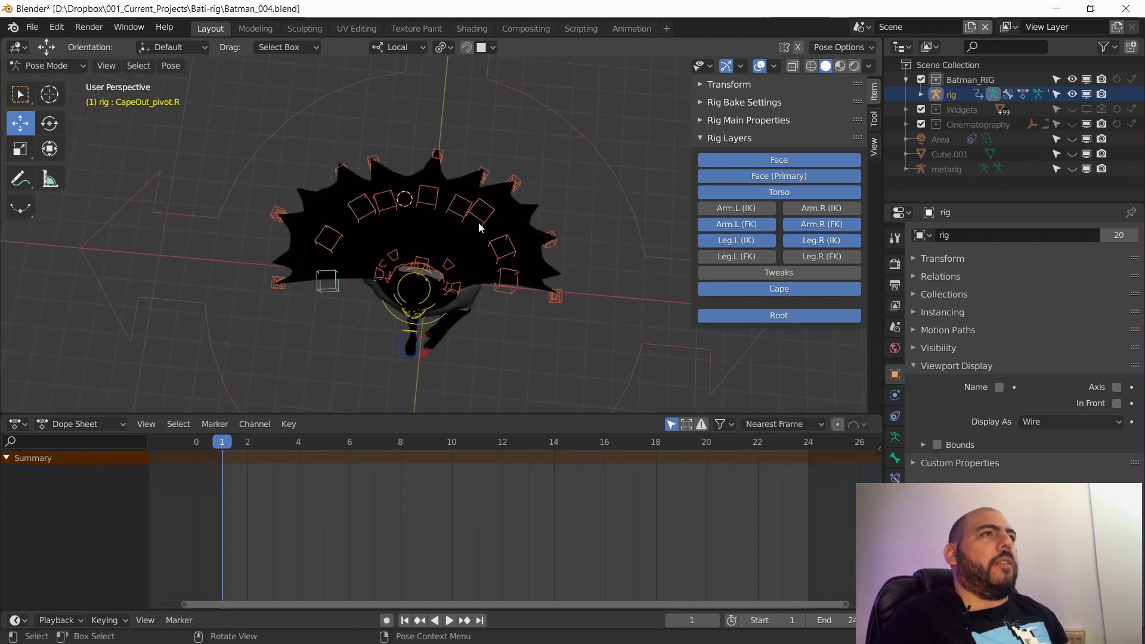
pyautogui.keyDown('shift'); pyautogui.click(556, 240); pyautogui.keyUp('shift')
pyautogui.keyDown('shift'); pyautogui.click(480, 216); pyautogui.keyUp('shift')
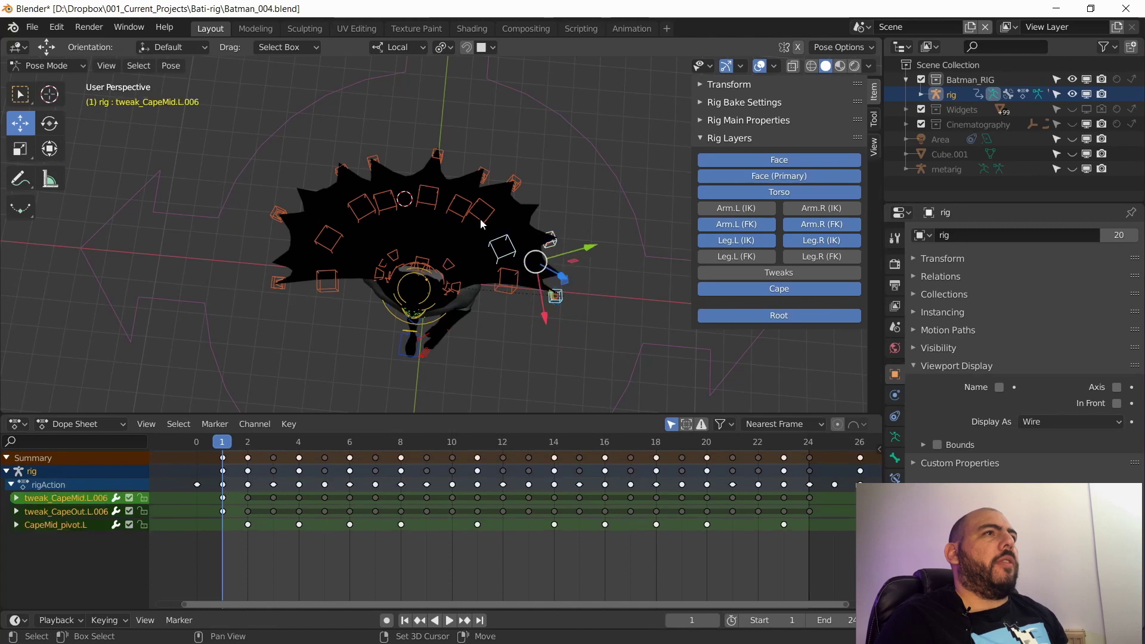
pyautogui.keyDown('shift'); pyautogui.click(514, 182); pyautogui.keyUp('shift')
pyautogui.keyDown('shift'); pyautogui.click(555, 251); pyautogui.keyUp('shift')
pyautogui.hotkey('ctrl', 'shift', 'm')
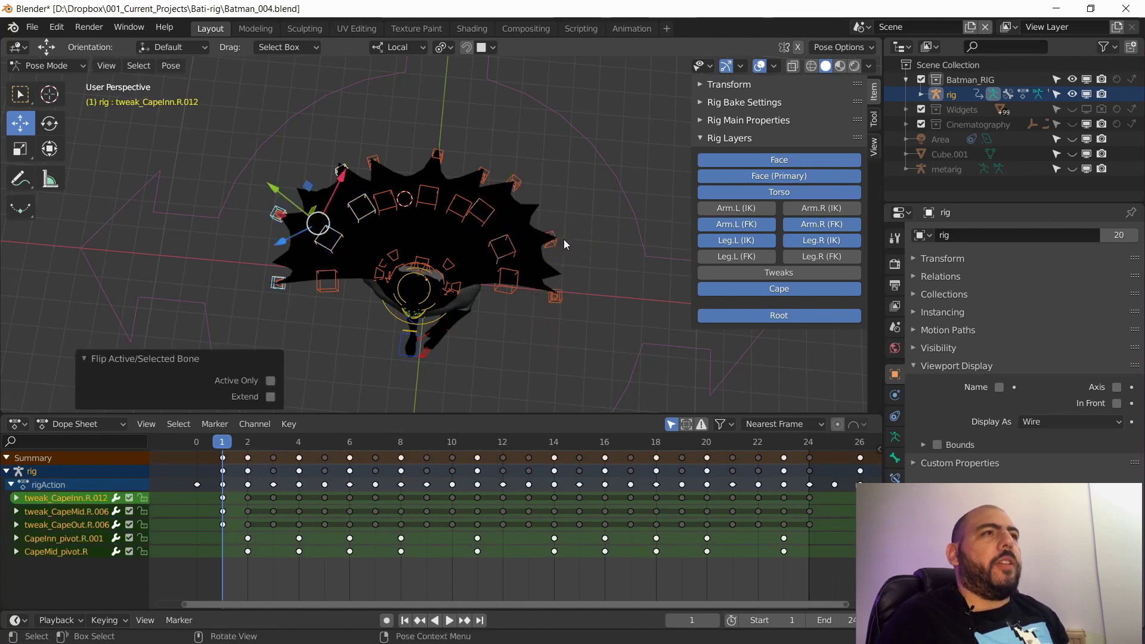
pyautogui.moveTo(250, 214); pyautogui.dragTo(360, 285, button='middle')
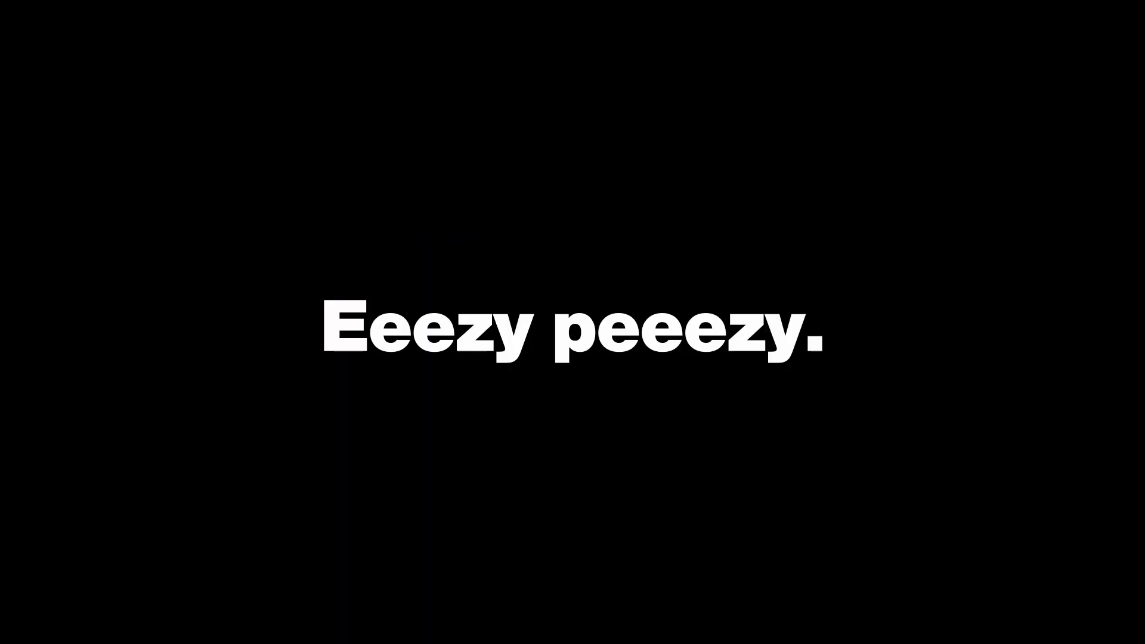